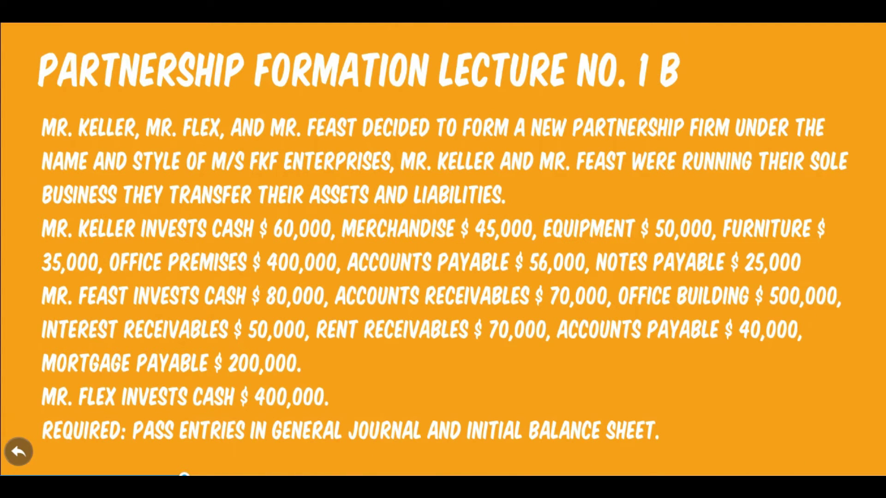
# - Return to the Excel journal from the problem statement and enter a credit of 40,000 for Accounts Payable in G62
pyautogui.press('super')
pyautogui.press('Escape')
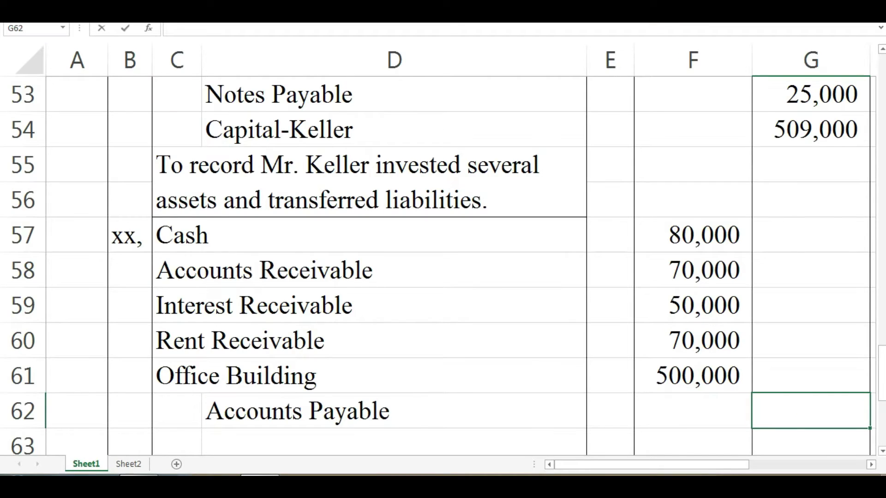
pyautogui.write('40000')
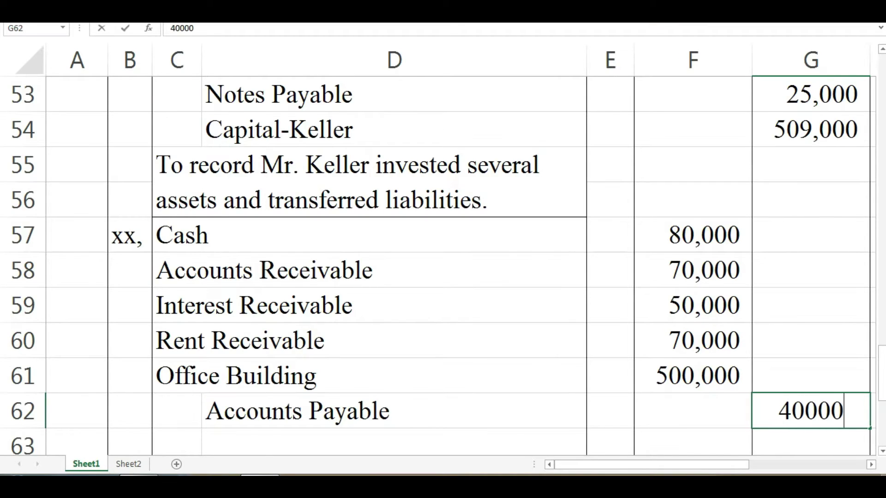
pyautogui.press('Return')
# - Add the Mortgage Payable account in row 63 with a credit of 200,000
pyautogui.press('Left')
pyautogui.press('Left')
pyautogui.write('Mo')
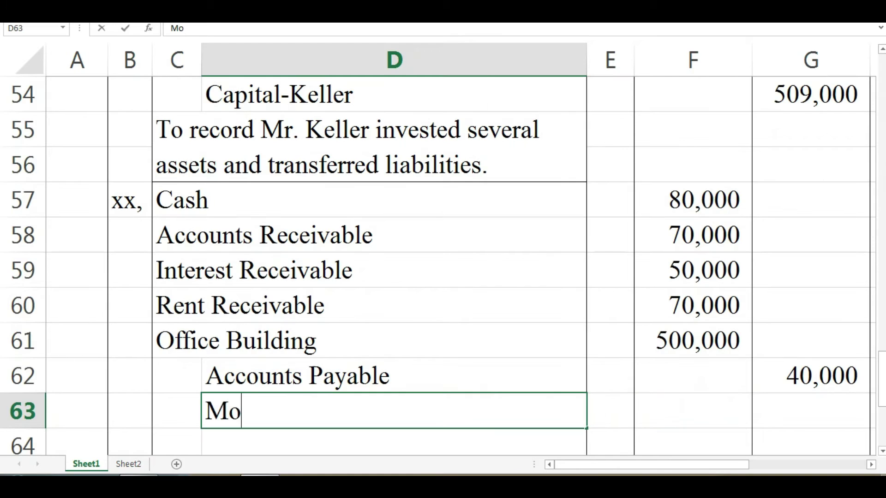
pyautogui.write('rtgage Payable')
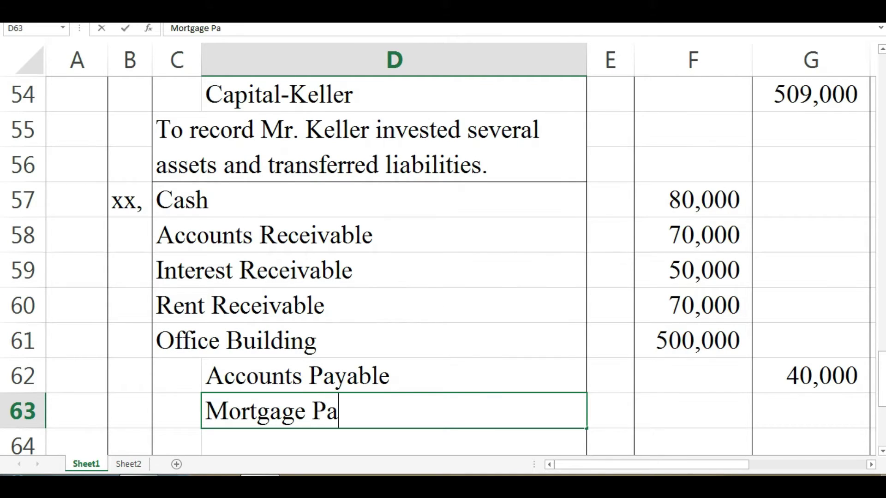
pyautogui.press('Right')
pyautogui.press('Right')
pyautogui.press('Right')
pyautogui.write('200000')
pyautogui.press('Return')
pyautogui.press('Return')
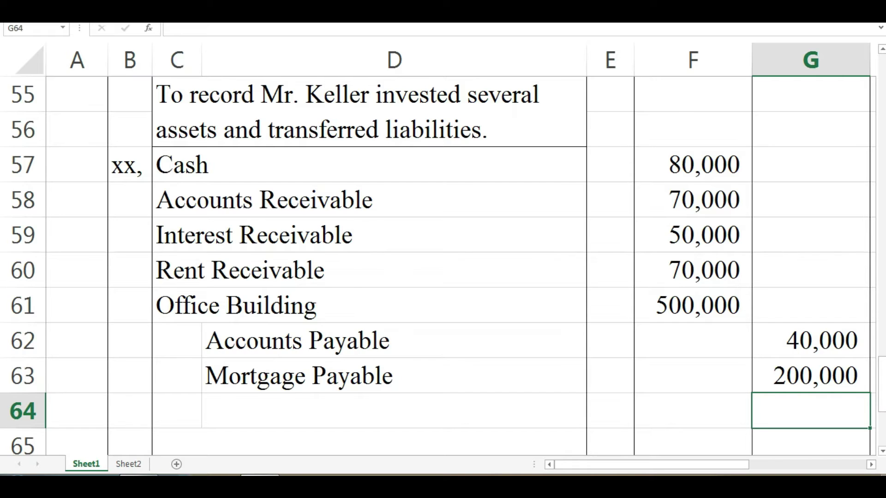
# - Enter the second partner's capital account title in D64, as "Capital-" followed by the partner's surname
pyautogui.press('Left')
pyautogui.press('Left')
pyautogui.press('Left')
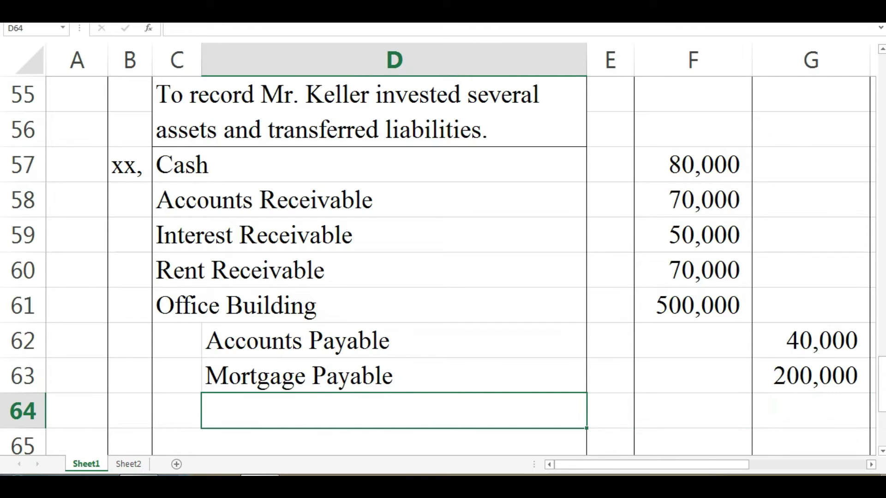
pyautogui.write('Capital')
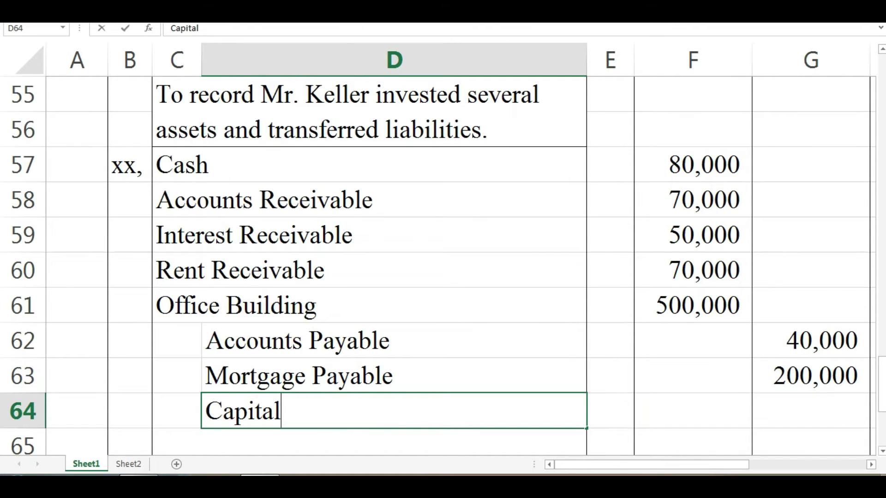
pyautogui.write('-Fe')
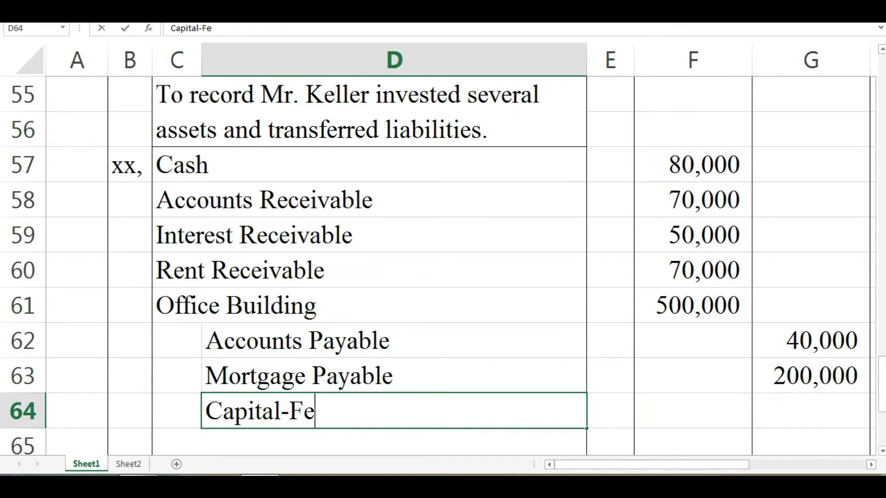
pyautogui.write('ast')
# - Copy the capital formula from G54 into G64 to calculate the second partner's capital credit
pyautogui.press('Right')
pyautogui.press('Right')
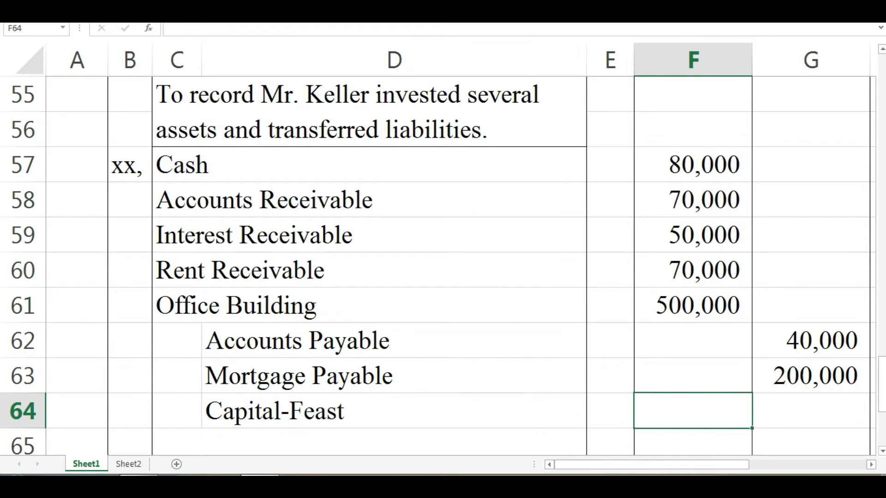
pyautogui.press('Up')
pyautogui.press('Up')
pyautogui.press('Up')
pyautogui.press('Right')
pyautogui.press('Up')
pyautogui.press('Up')
pyautogui.press('Up')
pyautogui.press('Up')
pyautogui.press('Up')
pyautogui.press('Up')
pyautogui.press('Up')
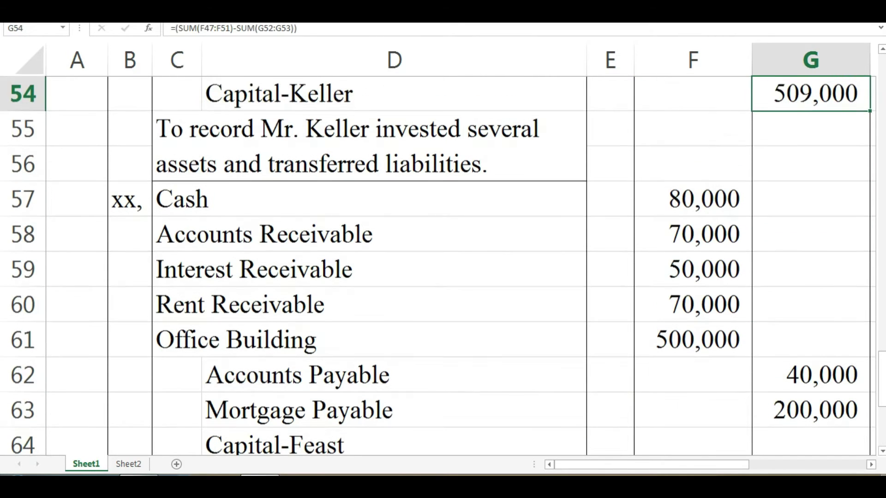
pyautogui.hotkey('ctrl', 'c')
pyautogui.press('Down')
pyautogui.press('Down')
pyautogui.press('Down')
pyautogui.press('Down')
pyautogui.press('Down')
pyautogui.press('Down')
pyautogui.press('Down')
pyautogui.press('Down')
pyautogui.press('Down')
pyautogui.press('Down')
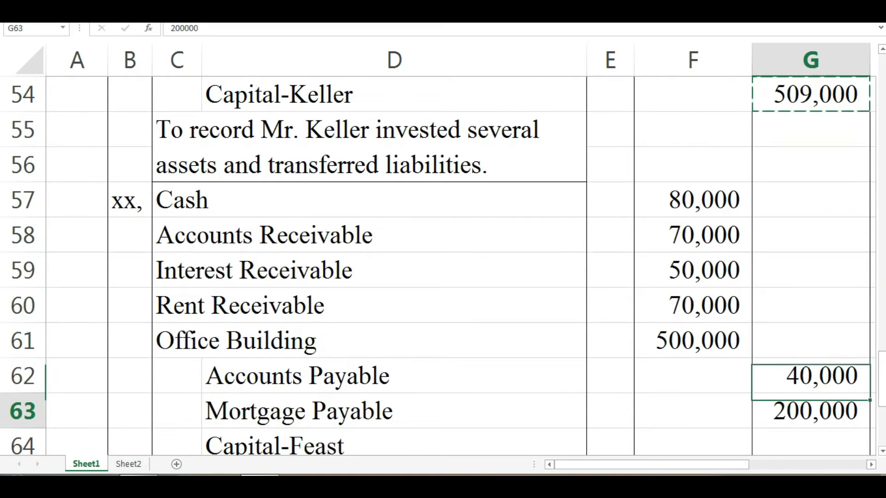
pyautogui.hotkey('ctrl', 'v')
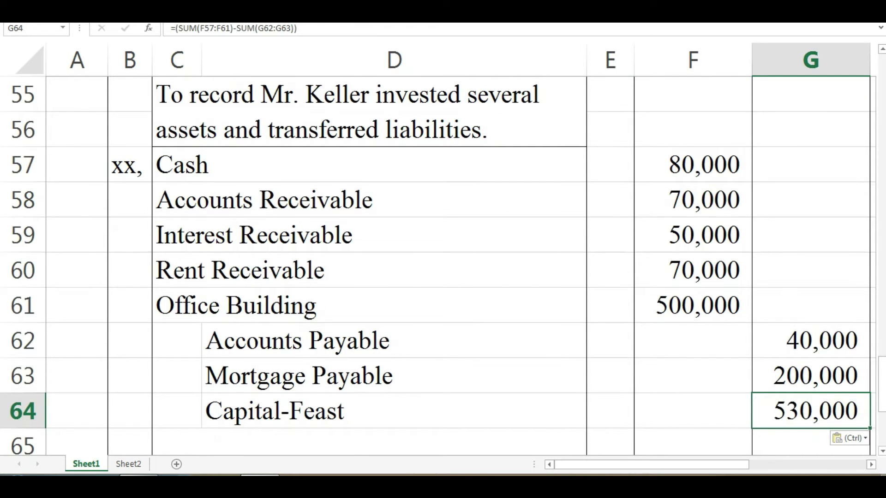
# - Copy the first partner's entry narration from the merged cell C55 into the merged cell C65
pyautogui.press('Left')
pyautogui.press('Down')
pyautogui.press('Left')
pyautogui.press('Up')
pyautogui.press('Up')
pyautogui.press('Left')
pyautogui.press('Up')
pyautogui.press('Up')
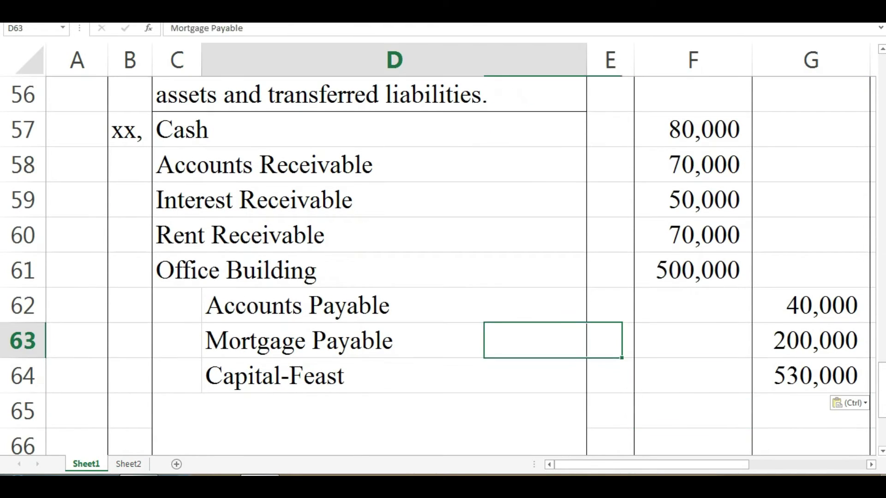
pyautogui.press('Up')
pyautogui.press('Up')
pyautogui.press('Up')
pyautogui.press('Up')
pyautogui.press('Up')
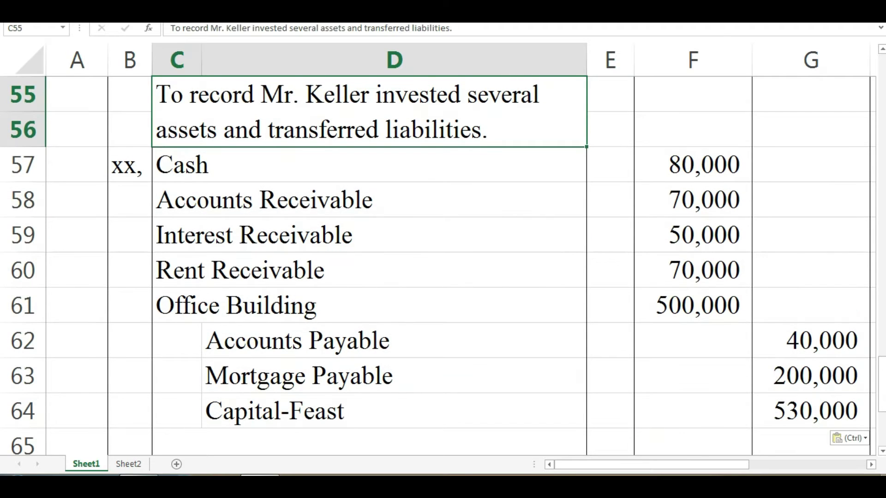
pyautogui.hotkey('ctrl', 'c')
pyautogui.press('Down')
pyautogui.press('Down')
pyautogui.press('Down')
pyautogui.press('Down')
pyautogui.press('Down')
pyautogui.press('Down')
pyautogui.press('Down')
pyautogui.press('Down')
pyautogui.press('Down')
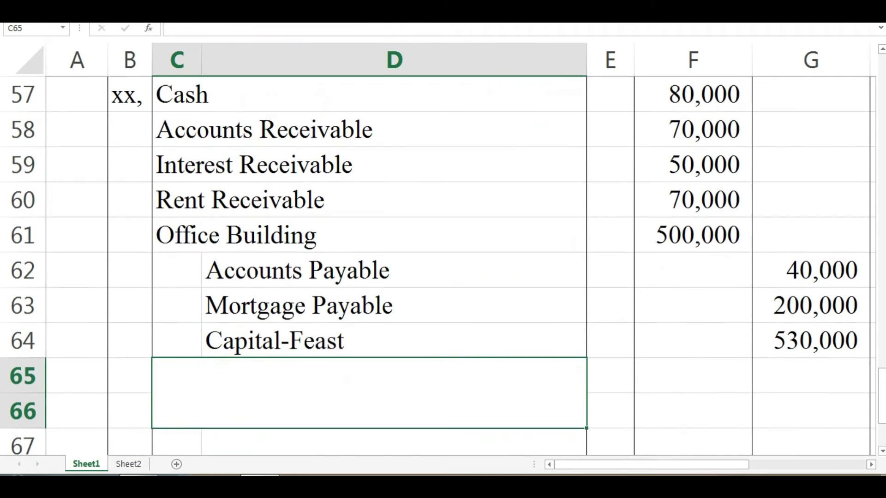
pyautogui.hotkey('ctrl', 'v')
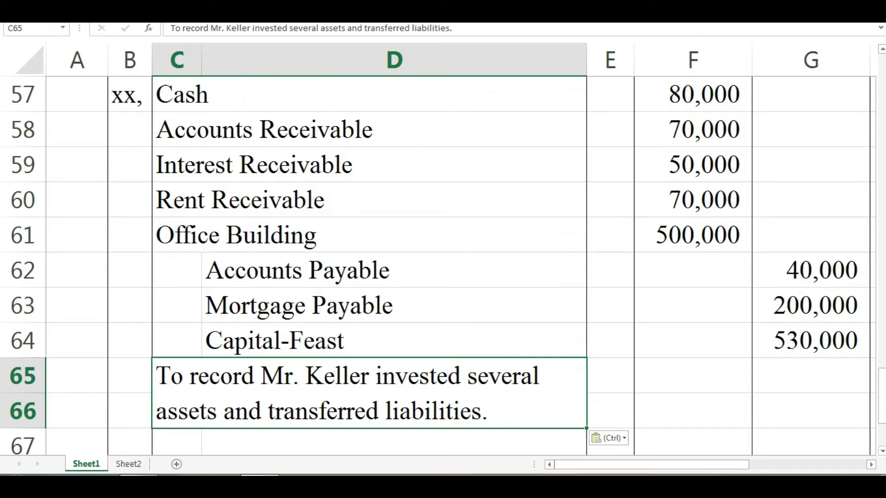
# - Replace the first partner's surname with the second partner's surname in the C65 narration
pyautogui.doubleClick(369, 376)
pyautogui.press('BackSpace')
pyautogui.press('BackSpace')
pyautogui.press('BackSpace')
pyautogui.press('BackSpace')
pyautogui.press('BackSpace')
pyautogui.press('BackSpace')
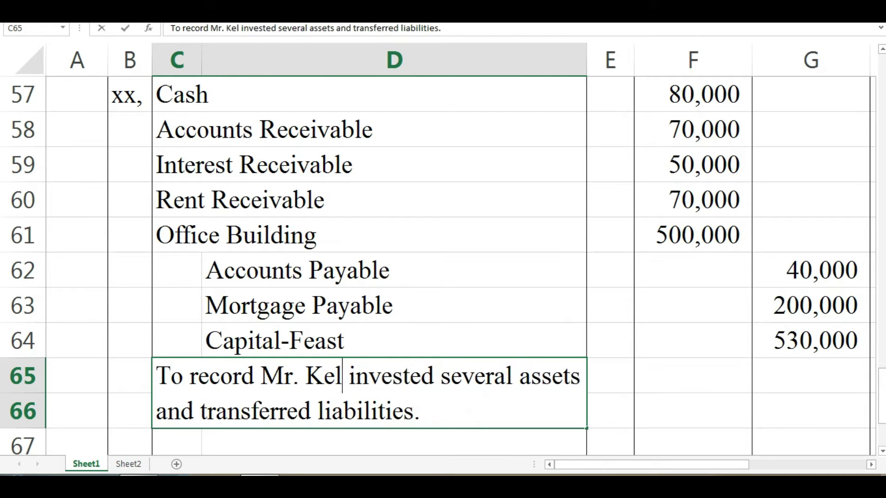
pyautogui.write('Feast')
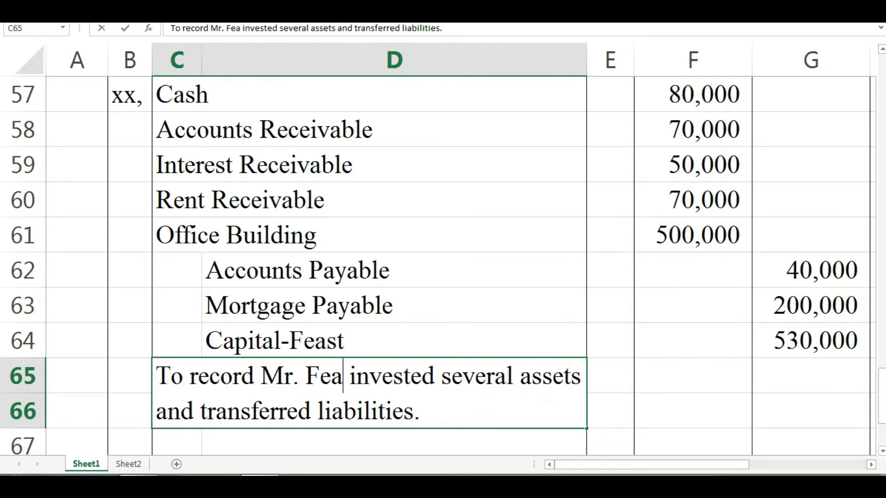
pyautogui.press('Return')
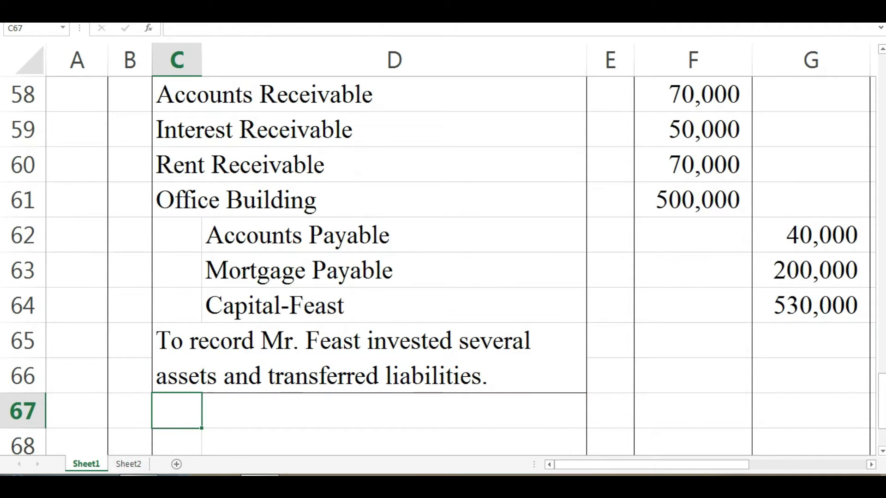
# - Start the third partner's entry in row 67 with the date placeholder "xx," and the account Cash
pyautogui.press('Left')
pyautogui.write('xx,')
pyautogui.press('Tab')
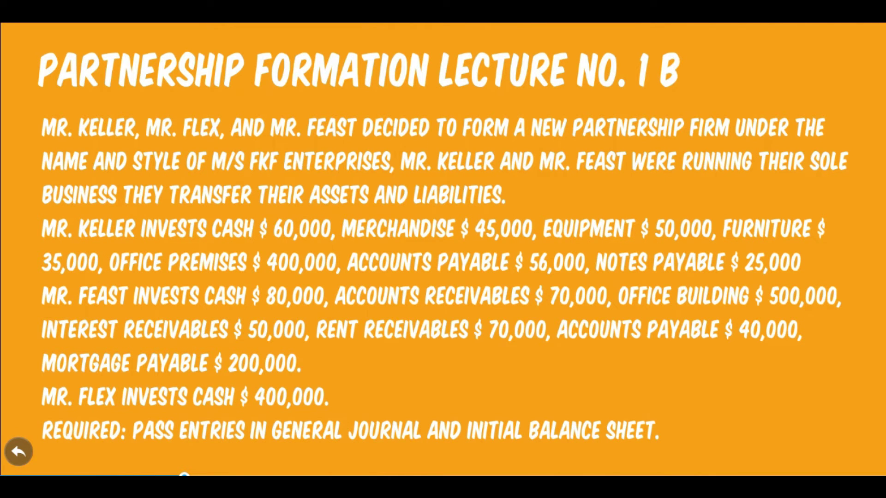
pyautogui.press('super')
pyautogui.click(260, 475)
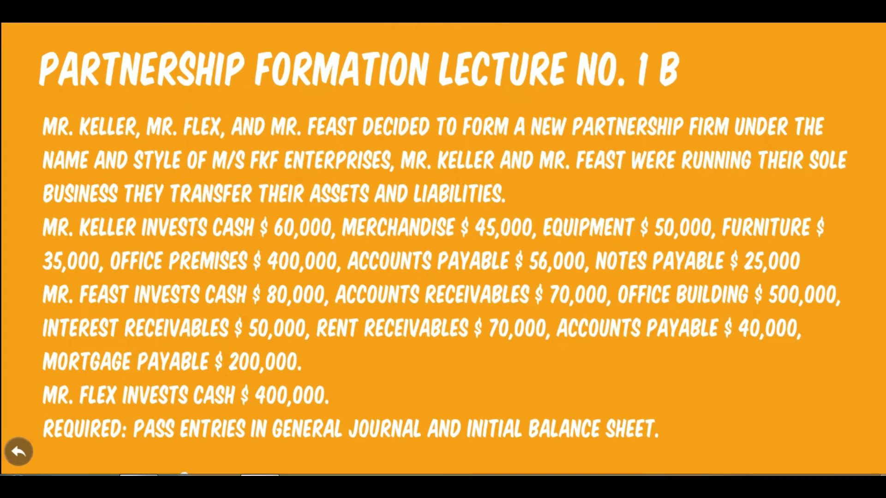
pyautogui.write('Cash')
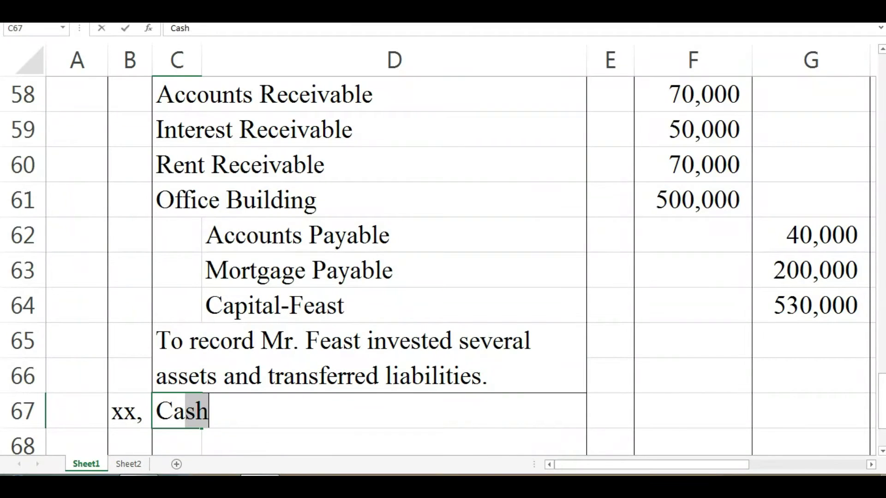
# - Enter a debit of 400,000 for Cash in F67
pyautogui.press('Tab')
pyautogui.press('Tab')
pyautogui.press('Tab')
pyautogui.write('40000')
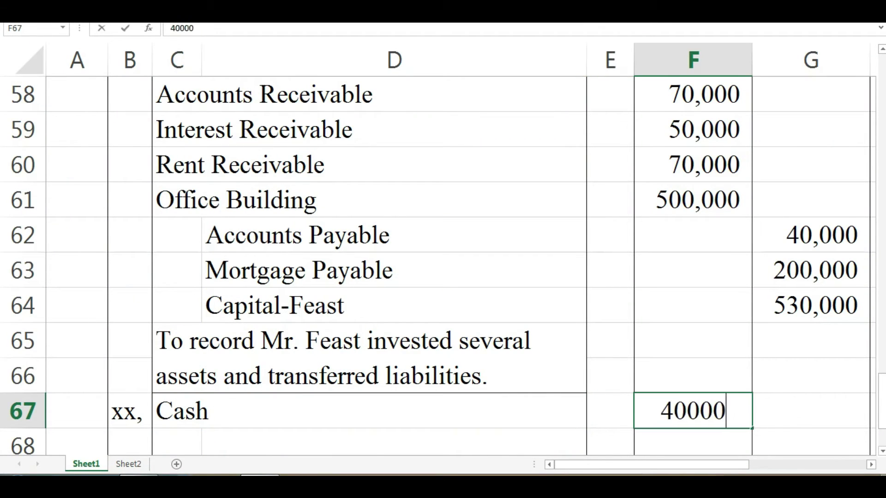
pyautogui.press('Return')
pyautogui.press('Up')
pyautogui.write('400000')
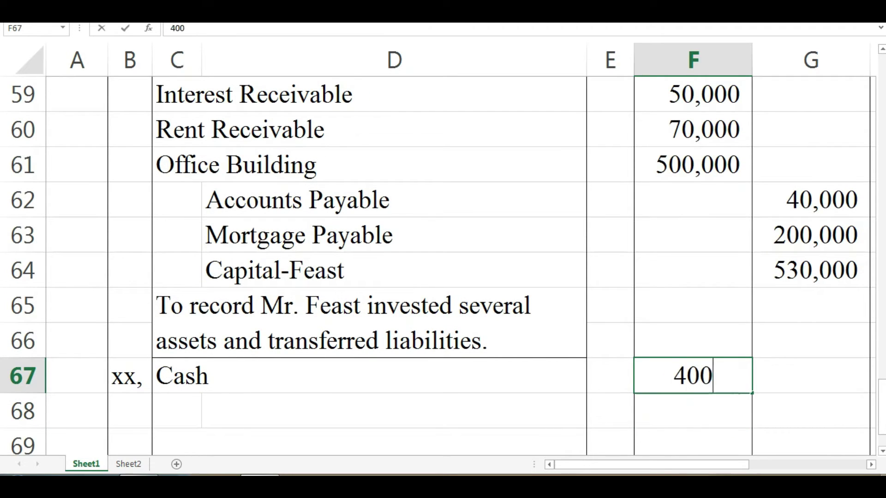
pyautogui.press('Return')
# - Add the third partner's capital account in row 68 and credit it in G68 with the formula =F67
pyautogui.press('Left')
pyautogui.press('Left')
pyautogui.write('Capital')
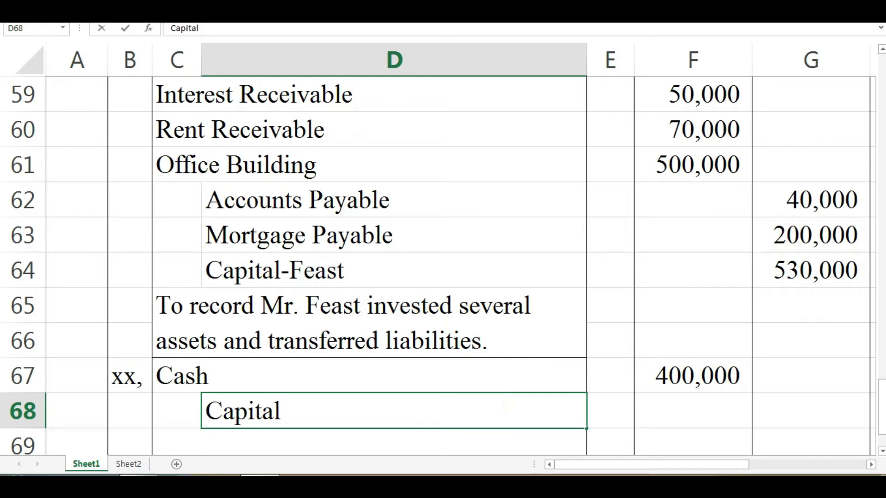
pyautogui.write('-Flex')
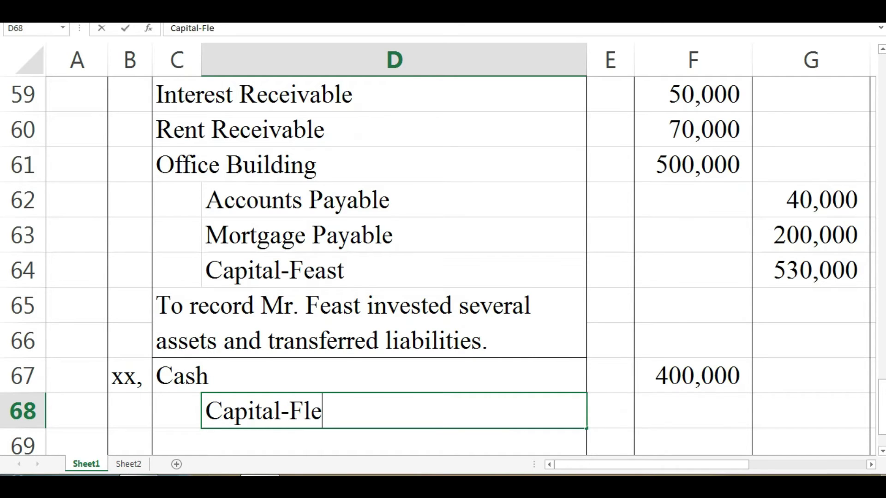
pyautogui.press('Right')
pyautogui.press('Right')
pyautogui.press('Right')
pyautogui.write('=')
pyautogui.press('Up')
pyautogui.press('Left')
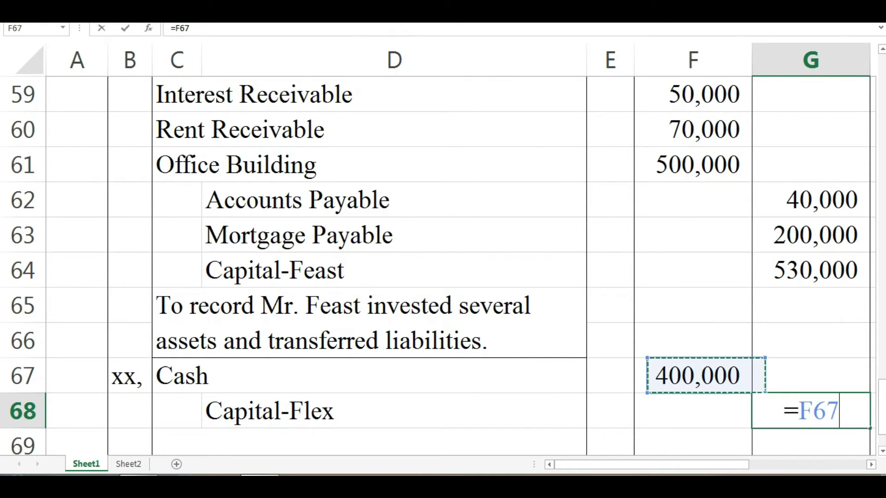
pyautogui.press('Return')
# - Write the narration in C69 recording that the third partner "invested cash in partnership firm."
pyautogui.press('Down')
pyautogui.press('Left')
pyautogui.press('Left')
pyautogui.press('Left')
pyautogui.write('To ecod')
pyautogui.press('BackSpace')
pyautogui.press('BackSpace')
pyautogui.press('BackSpace')
pyautogui.press('BackSpace')
pyautogui.write('record ')
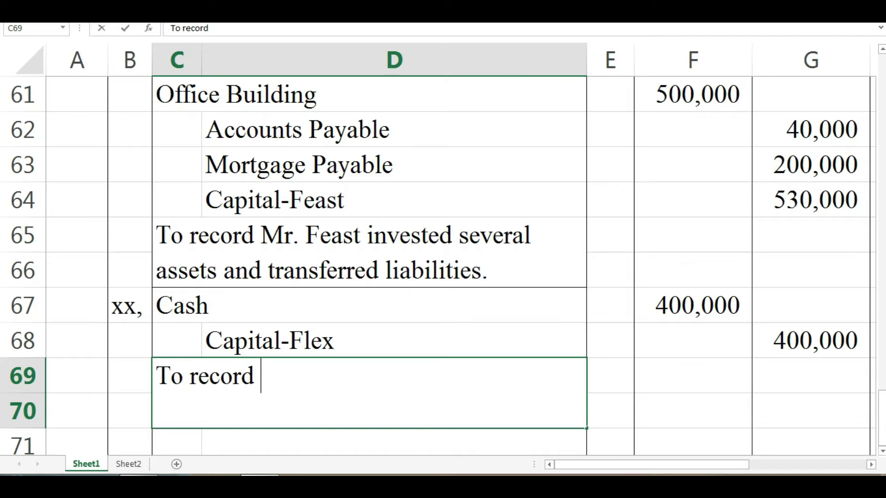
pyautogui.write('Mr. Flex invested cash in ')
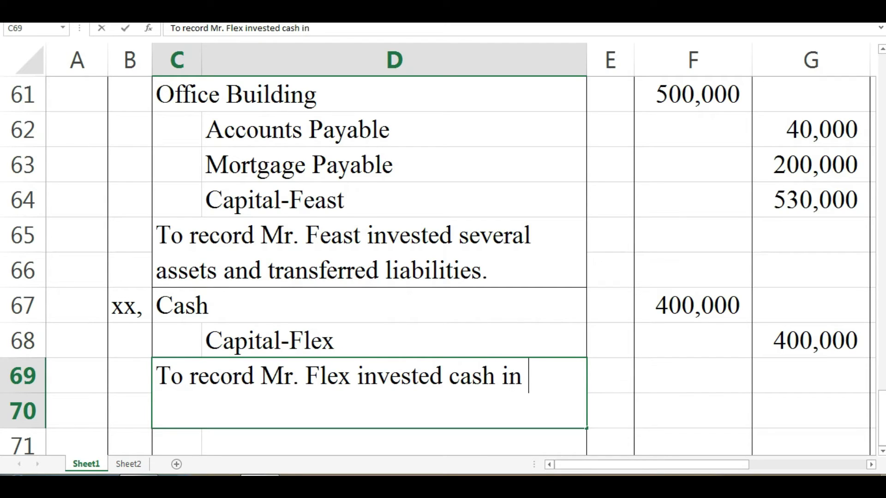
pyautogui.write('partne')
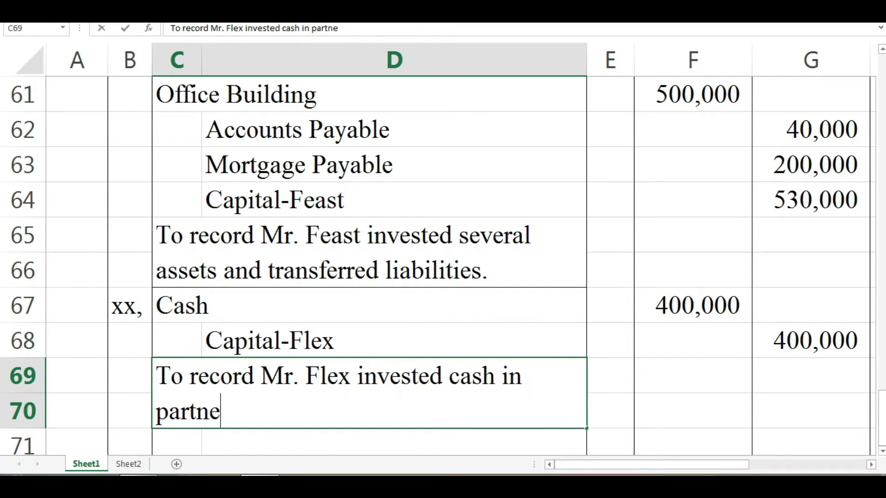
pyautogui.write('rship fir')
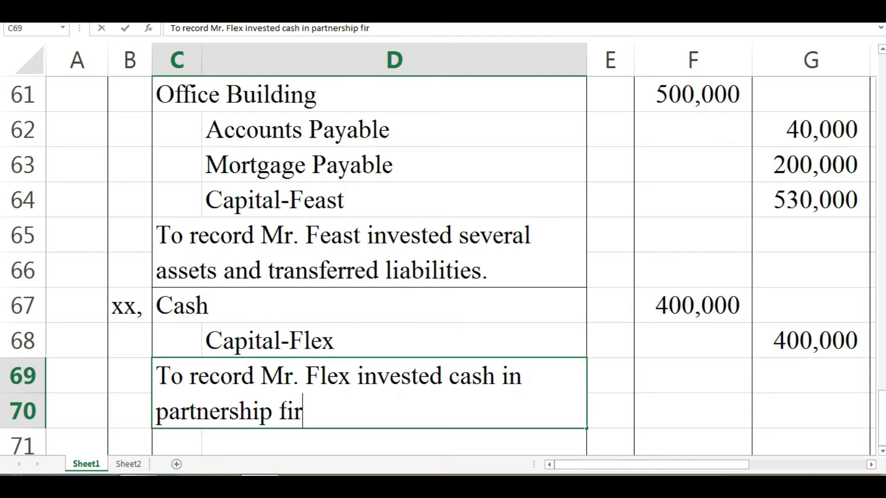
pyautogui.write('m.')
pyautogui.press('Return')
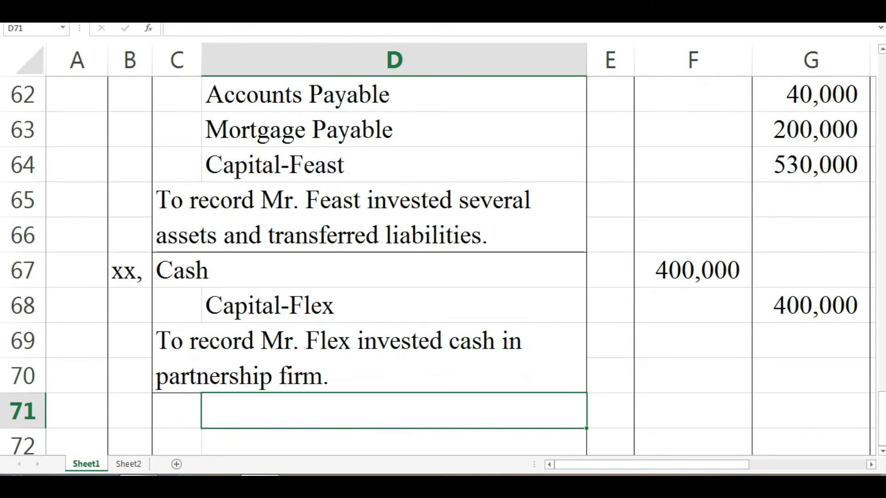
# - Review the second and third partners' completed journal entries in rows 60 to 70
pyautogui.press('Up')
pyautogui.press('Up')
pyautogui.press('Up')
pyautogui.press('Up')
pyautogui.press('Up')
pyautogui.press('Up')
pyautogui.press('Up')
pyautogui.press('Up')
pyautogui.press('Up')
pyautogui.press('Up')
pyautogui.press('Up')
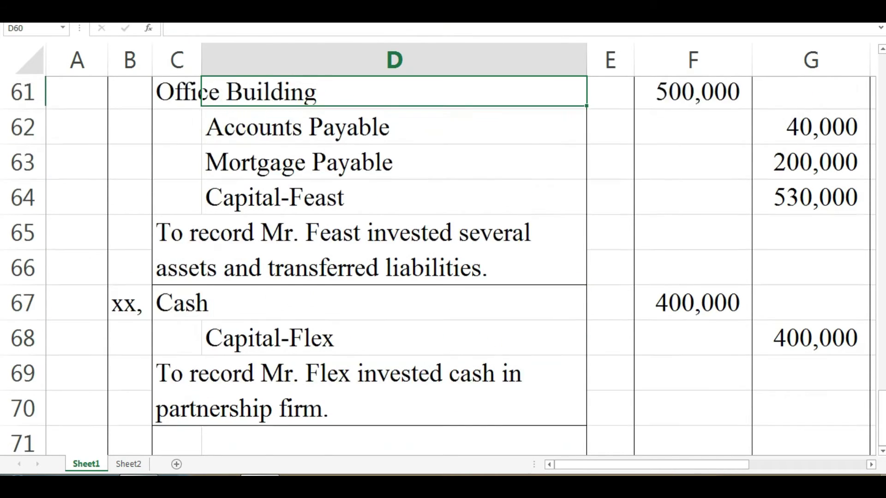
pyautogui.press('Down')
pyautogui.press('Down')
pyautogui.press('Down')
pyautogui.press('Down')
pyautogui.press('Down')
pyautogui.press('Down')
pyautogui.press('Down')
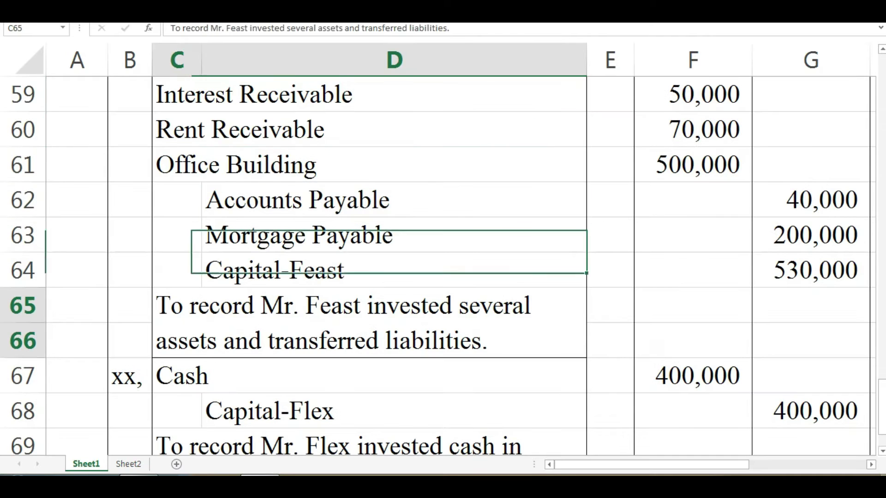
pyautogui.press('Down')
pyautogui.press('Down')
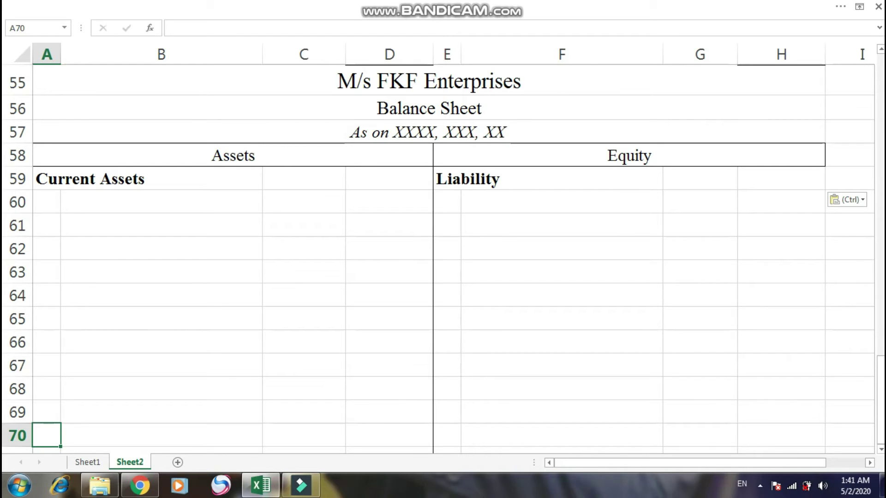
# - Enter Cash in B60 as the first item under Current Assets on the balance sheet
pyautogui.press('Up')
pyautogui.press('Up')
pyautogui.press('Up')
pyautogui.press('Up')
pyautogui.press('Up')
pyautogui.press('Up')
pyautogui.press('Up')
pyautogui.press('Up')
pyautogui.press('Up')
pyautogui.press('Up')
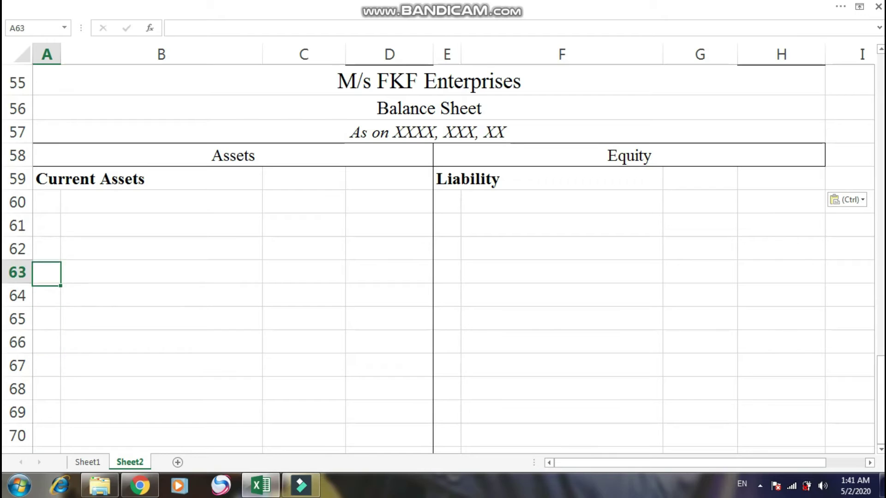
pyautogui.press('Right')
pyautogui.write('Cash')
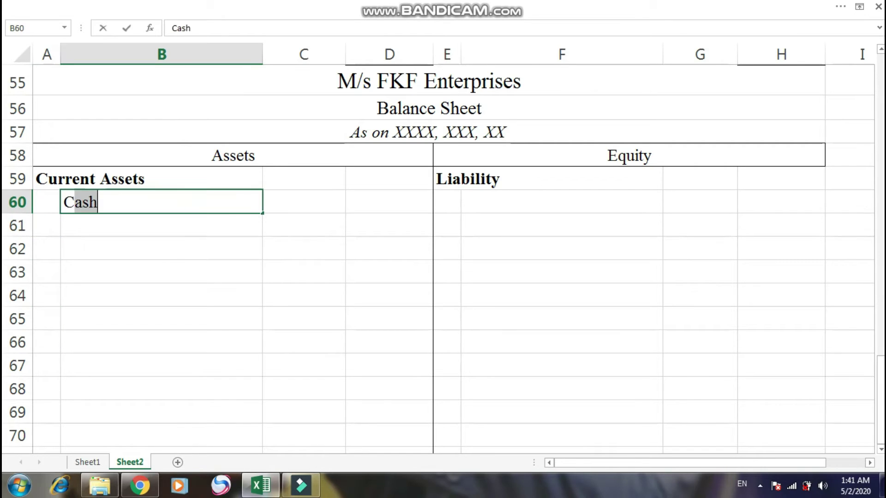
pyautogui.press('Tab')
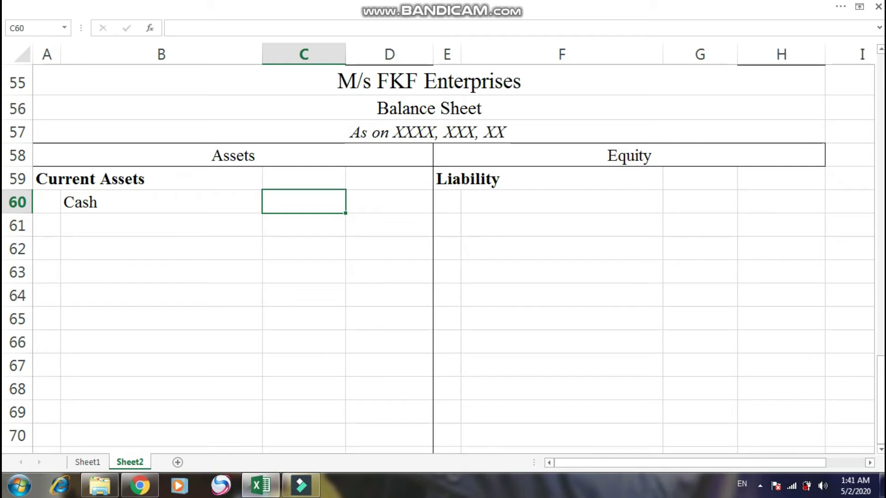
# - Total the three partners' cash debits in C60 with the formula =Sheet1!F67+Sheet1!F57+Sheet1!F47
pyautogui.write('=')
pyautogui.hotkey('ctrl', 'pageup')
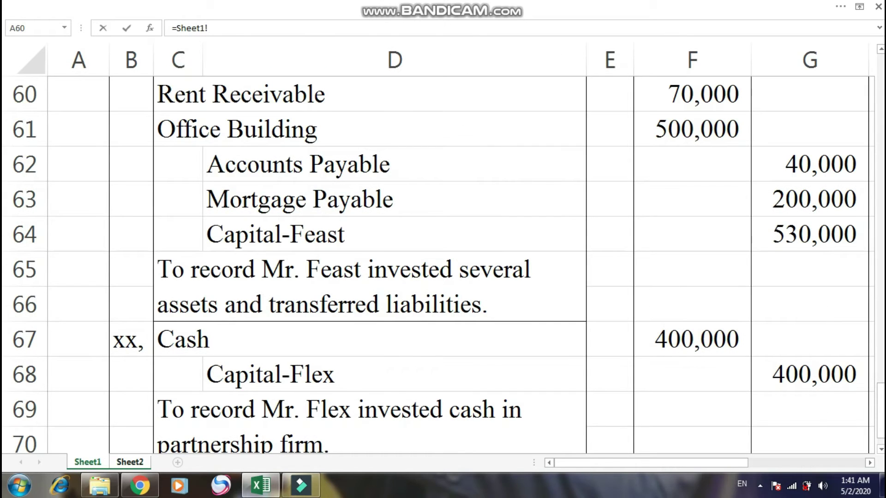
pyautogui.click(692, 339)
pyautogui.write('+')
pyautogui.scroll(2, 438, 265)
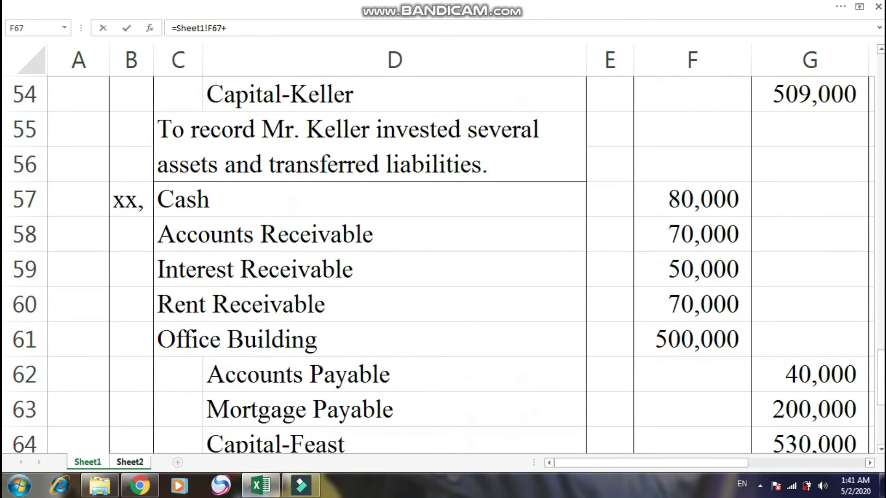
pyautogui.click(692, 200)
pyautogui.write('+')
pyautogui.scroll(2, 438, 265)
pyautogui.scroll(2, 438, 265)
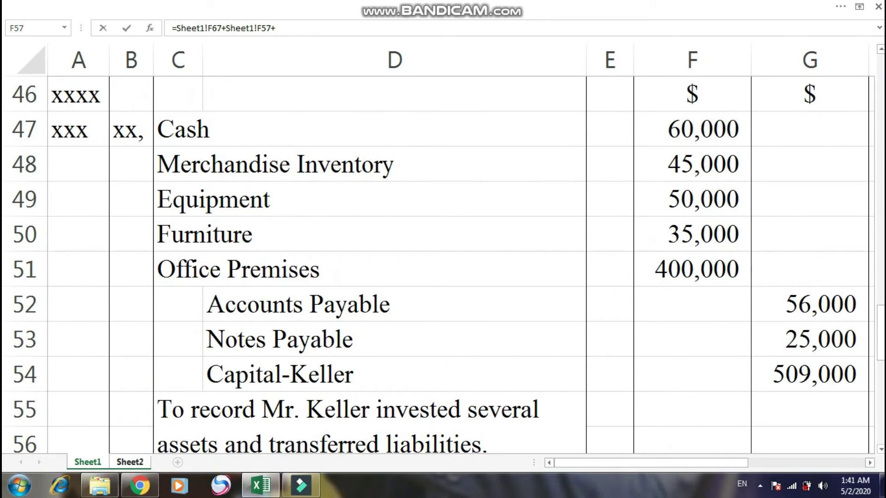
pyautogui.click(692, 130)
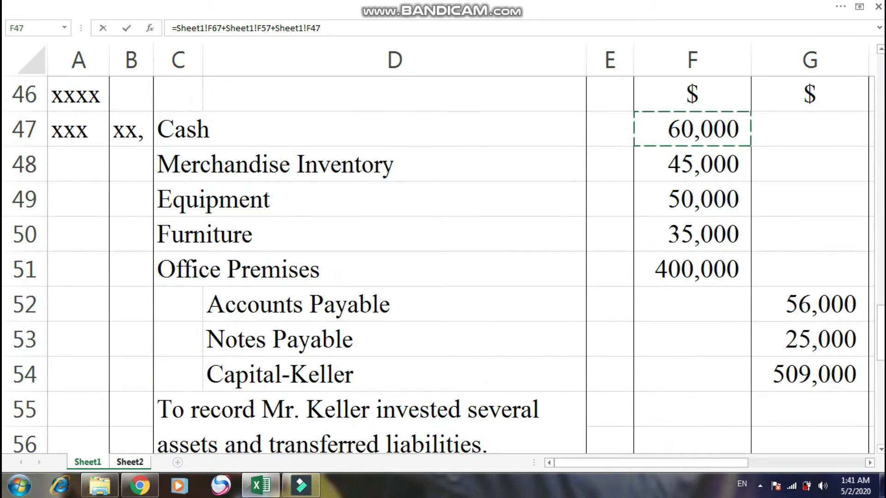
pyautogui.press('Return')
# - Add Accounts Receivable in B61 and link its amount in C61 to the journal debit with =Sheet1!F58
pyautogui.press('Left')
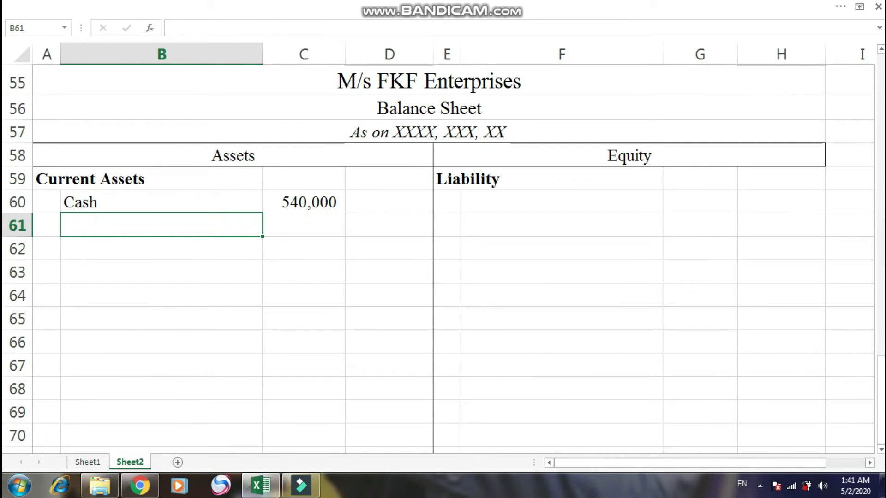
pyautogui.write('Accounts Receivable')
pyautogui.press('Tab')
pyautogui.write('=')
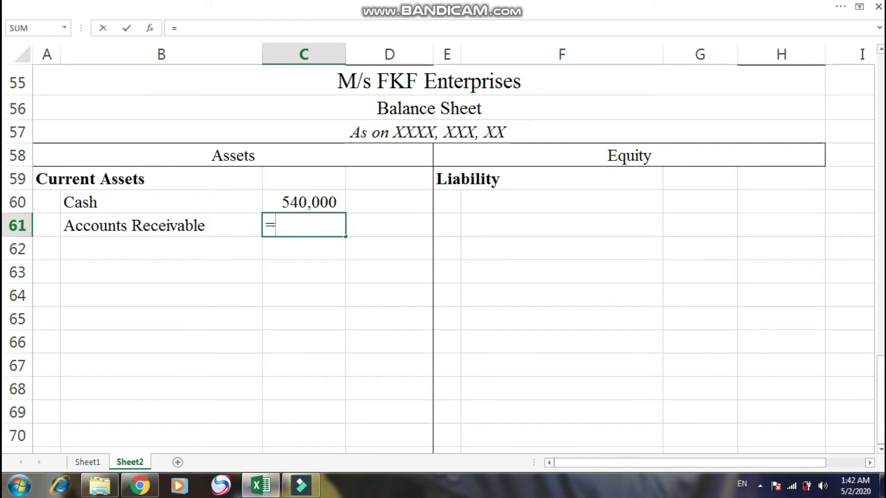
pyautogui.click(87, 462)
pyautogui.click(692, 374)
pyautogui.press('Down')
pyautogui.press('Down')
pyautogui.press('Down')
pyautogui.press('Down')
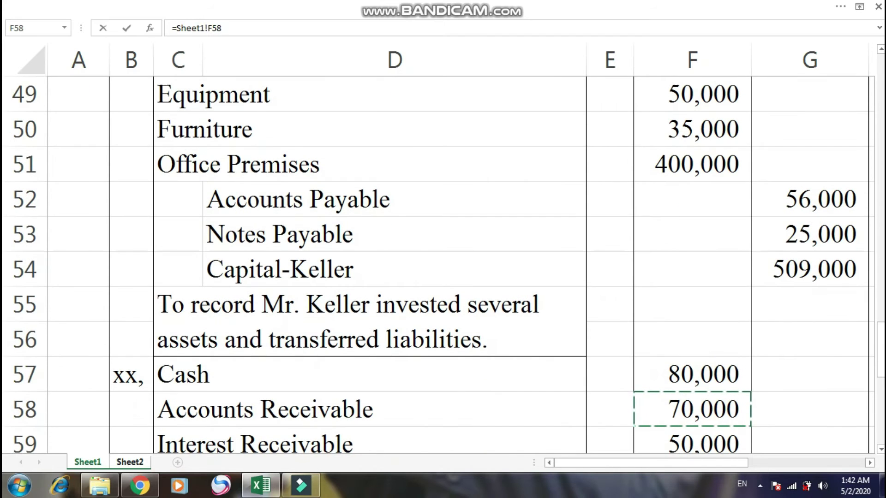
pyautogui.press('Return')
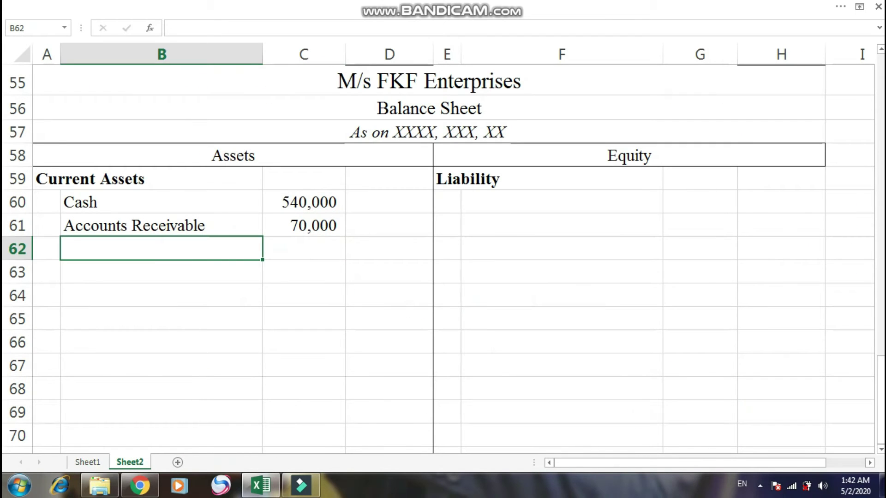
# - Add Merchandise Inventory in B62 and link its amount in C62 to the journal debit in Sheet1 cell F48
pyautogui.write('Merchandise Inventory')
pyautogui.press('Tab')
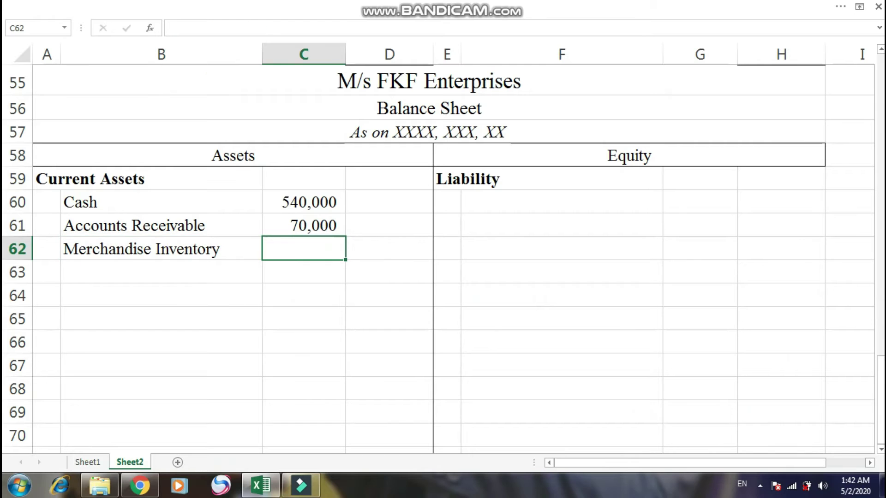
pyautogui.write('=')
pyautogui.hotkey('ctrl', 'pageup')
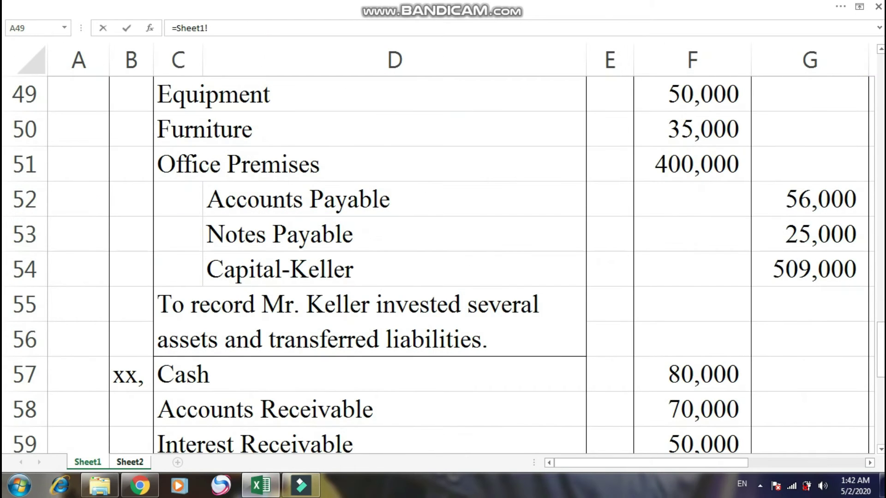
pyautogui.press('Up')
pyautogui.press('Up')
pyautogui.press('Up')
pyautogui.press('Up')
pyautogui.press('Down')
pyautogui.press('Return')
pyautogui.press('Left')
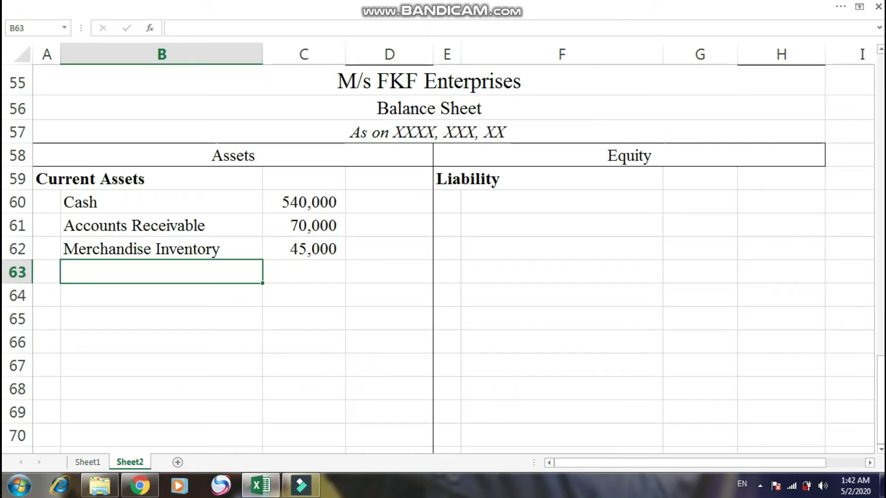
# - Examine the journal entries in Sheet1 rows 50 to 63 for current assets still missing from the balance sheet
pyautogui.hotkey('ctrl', 'pageup')
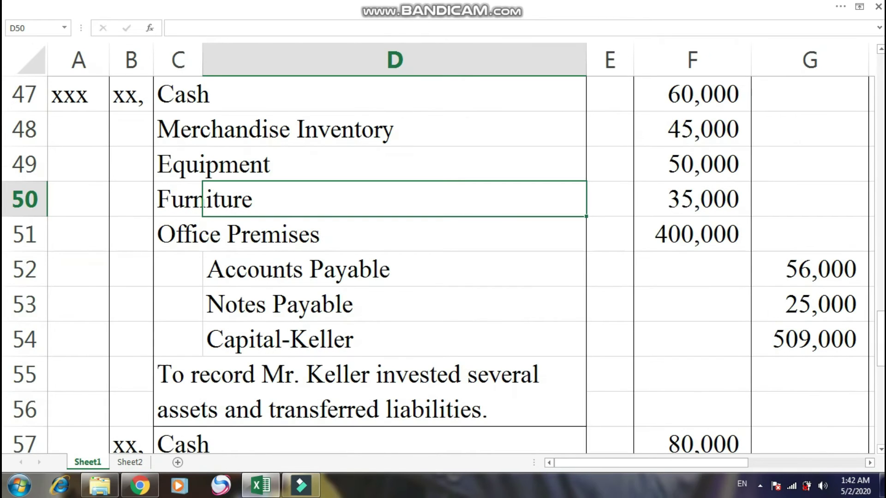
pyautogui.press('Down')
pyautogui.press('Down')
pyautogui.press('Down')
pyautogui.press('Down')
pyautogui.press('Down')
pyautogui.press('Down')
pyautogui.press('Down')
pyautogui.press('Down')
pyautogui.press('Down')
pyautogui.press('Down')
pyautogui.press('Down')
pyautogui.press('Down')
pyautogui.press('Down')
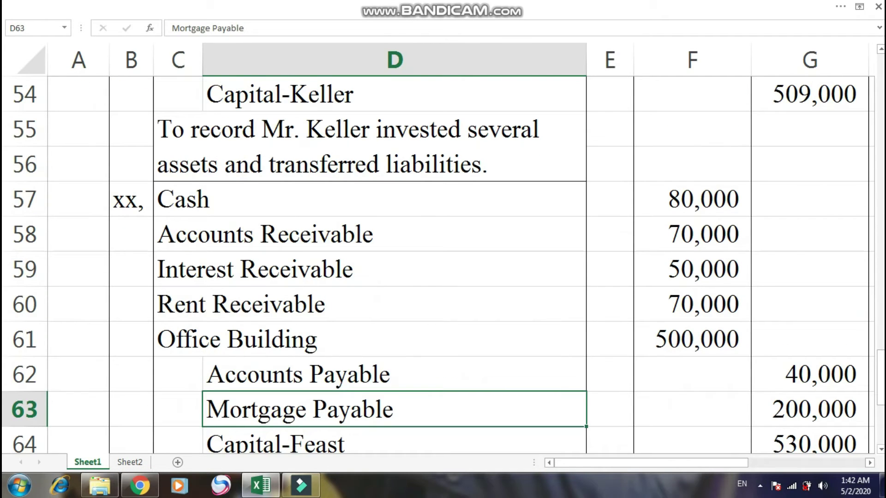
pyautogui.press('Up')
pyautogui.press('Up')
pyautogui.press('Up')
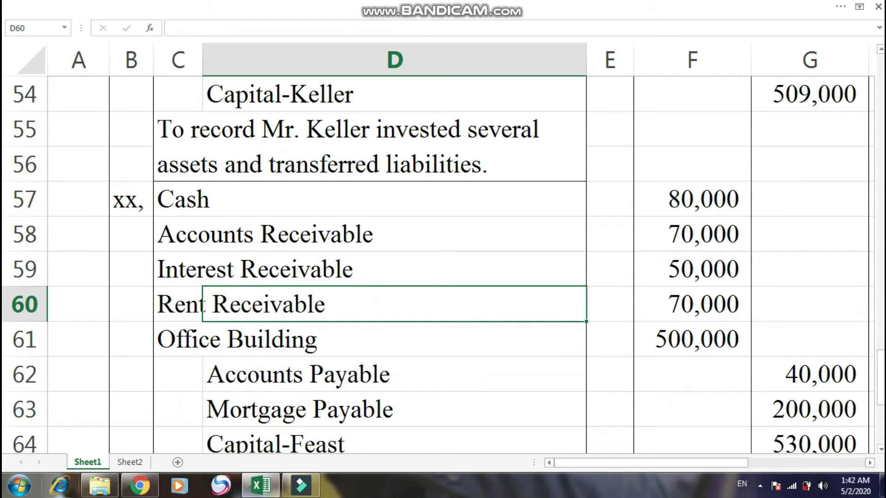
pyautogui.hotkey('ctrl', 'pagedown')
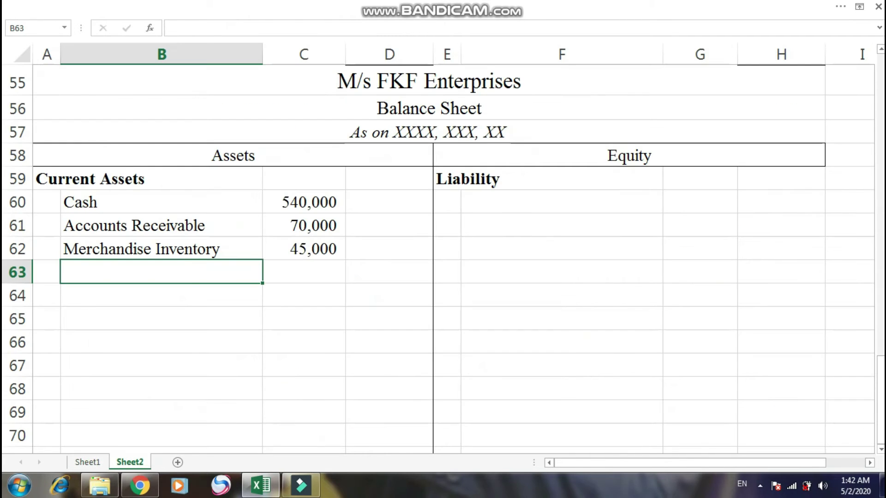
# - Add Interest Receivable in B63 and link its amount in C63 to the journal debit in Sheet1 cell F59
pyautogui.write('Interest Receivable')
pyautogui.press('Tab')
pyautogui.write('=')
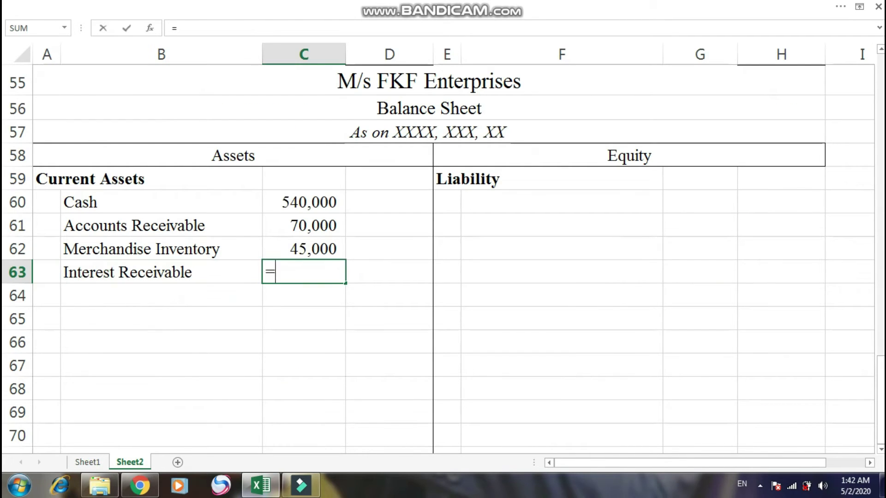
pyautogui.hotkey('ctrl', 'pageup')
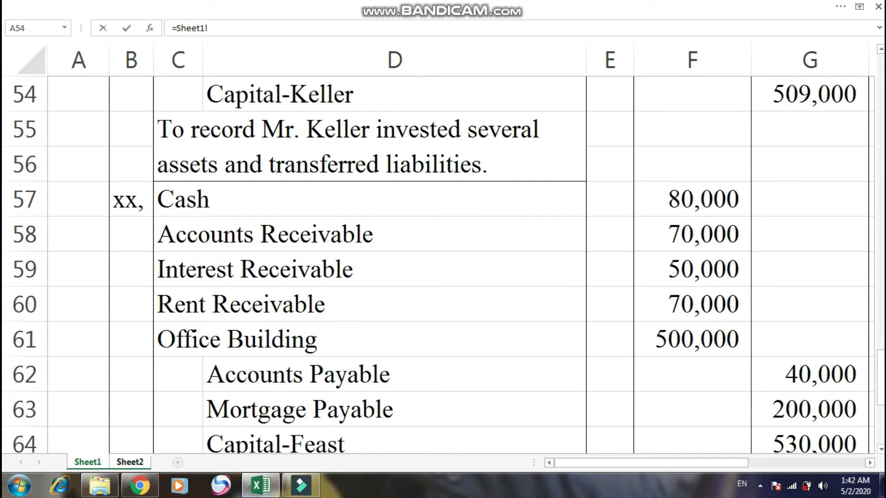
pyautogui.click(692, 270)
pyautogui.press('Return')
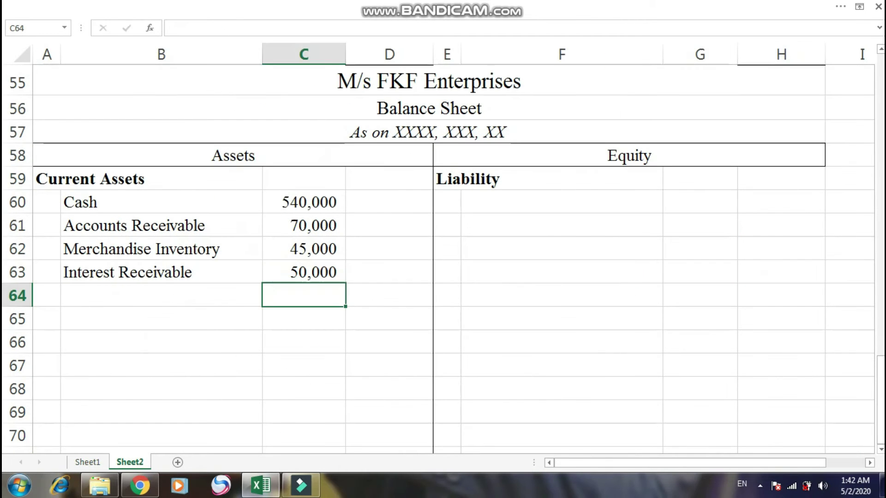
# - Add "Rent Receviable" in B64 and link its amount in C64 to the journal debit in Sheet1 cell F60
pyautogui.press('Left')
pyautogui.press('Tab')
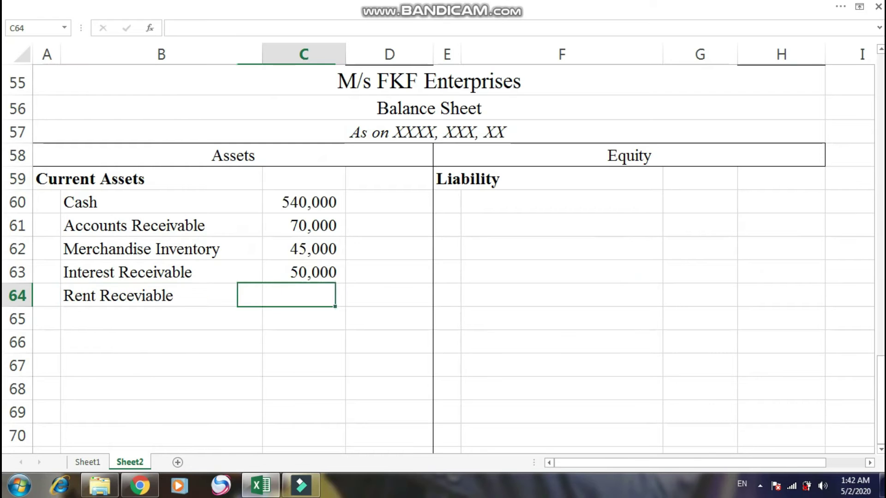
pyautogui.write('=')
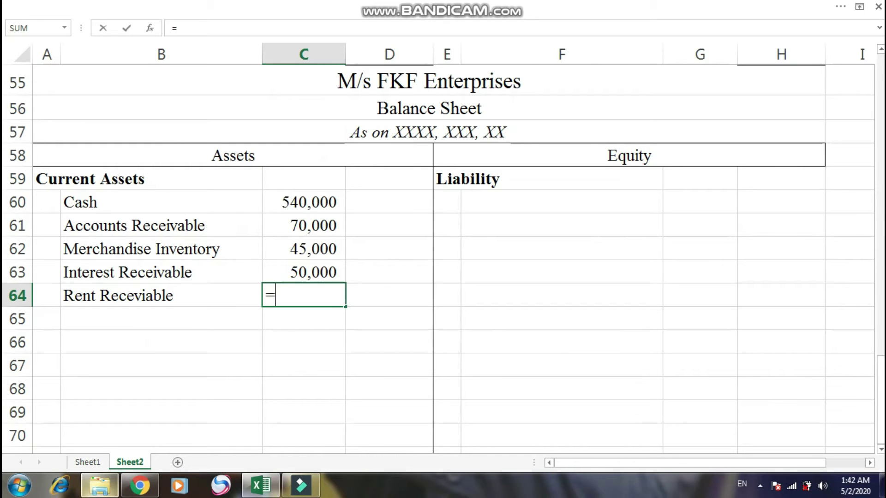
pyautogui.click(87, 462)
pyautogui.click(692, 305)
pyautogui.press('Return')
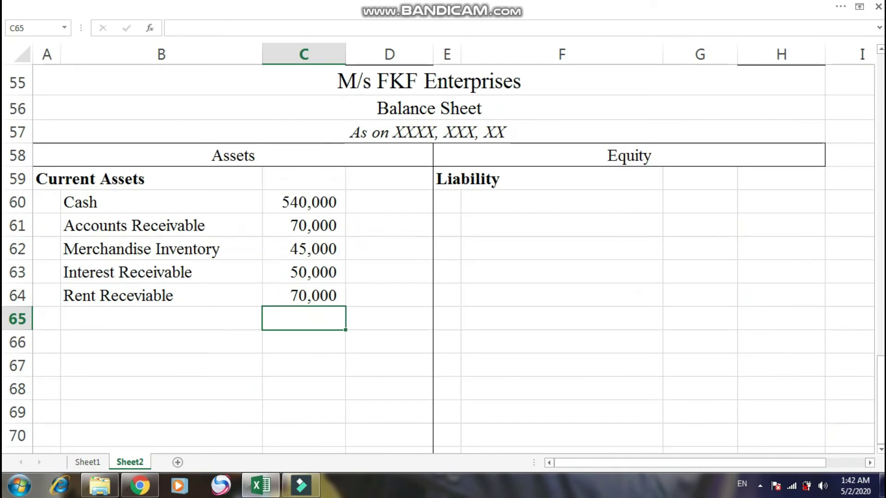
# - Label B65 Total Current Assets and sum C60:C64 in D65
pyautogui.press('Left')
pyautogui.write('Total Cur')
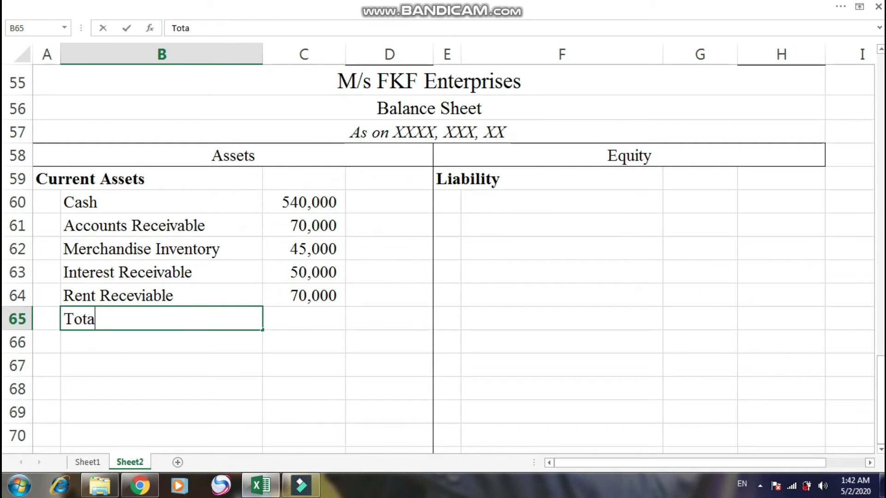
pyautogui.press('Tab')
pyautogui.press('Tab')
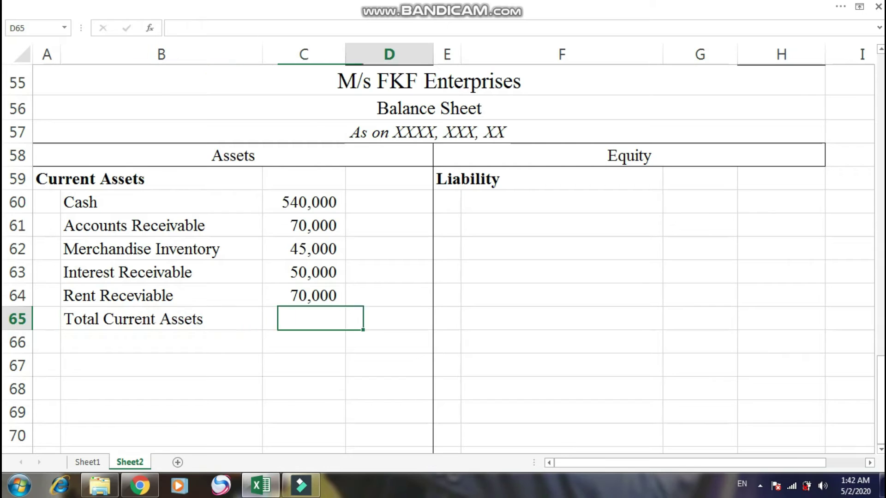
pyautogui.write('=sum(')
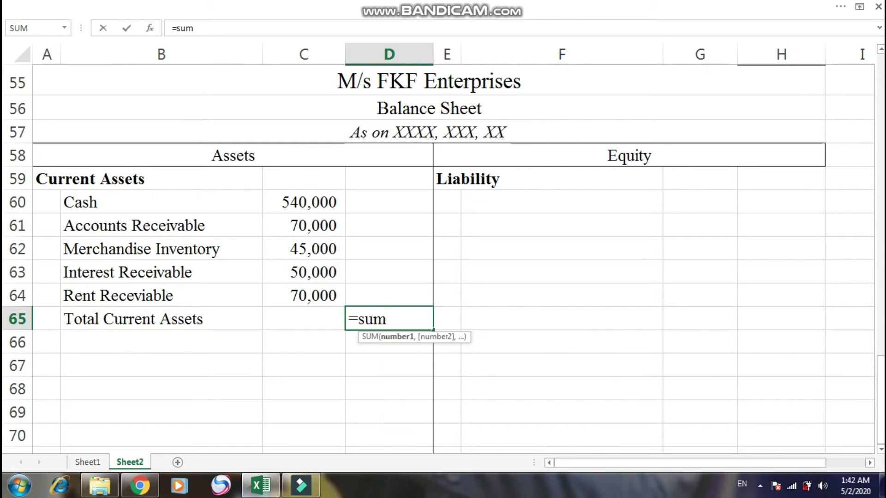
pyautogui.press('Left')
pyautogui.press('Up')
pyautogui.hotkey('shift', 'Up')
pyautogui.hotkey('shift', 'Up')
pyautogui.hotkey('shift', 'Up')
pyautogui.hotkey('shift', 'Up')
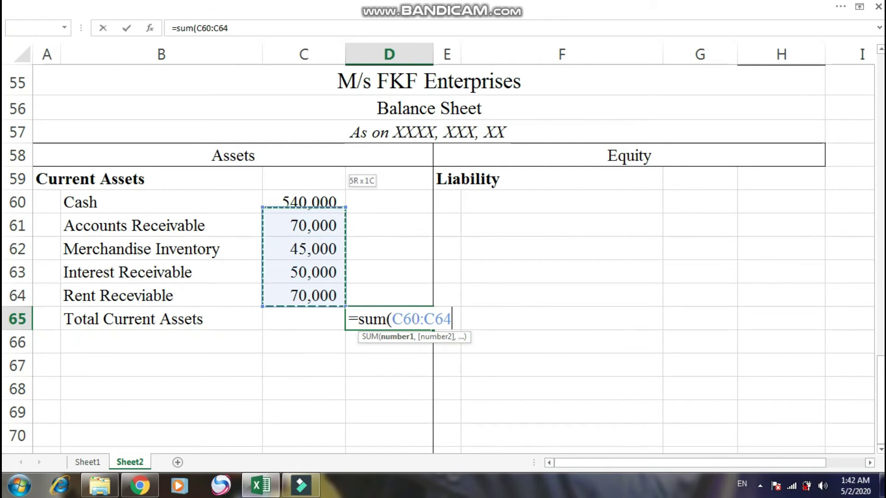
pyautogui.press('Return')
# - Add a bold Non-Current Assets heading in A66
pyautogui.press('Left')
pyautogui.press('Left')
pyautogui.press('Left')
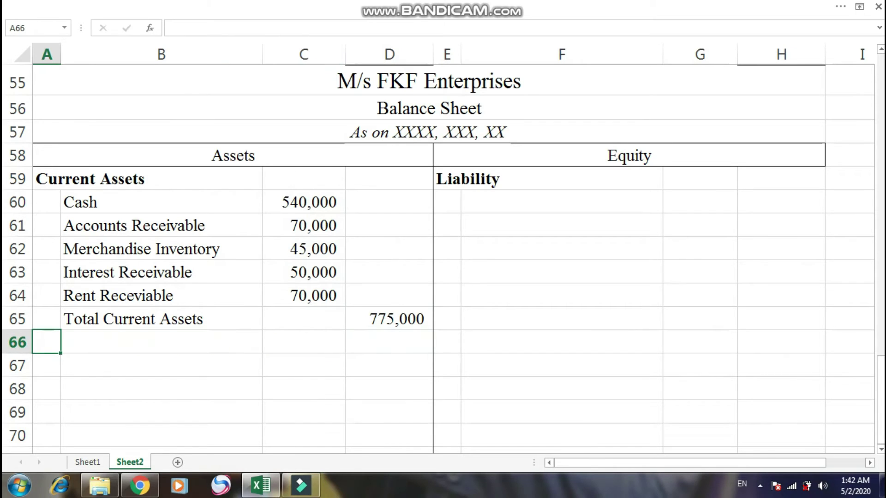
pyautogui.write('Non-Current Assets')
pyautogui.press('Return')
pyautogui.press('Up')
pyautogui.hotkey('ctrl', 'b')
pyautogui.press('Down')
pyautogui.press('Right')
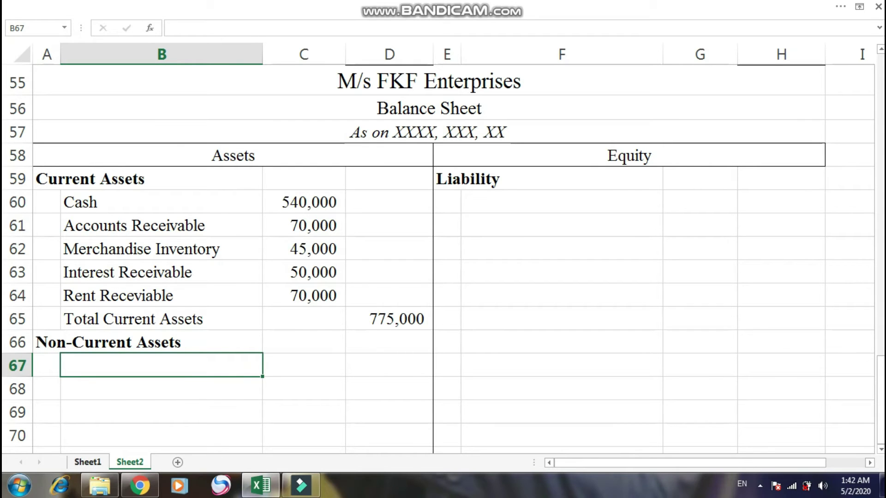
# - Examine the journal entries in Sheet1 rows 47 to 60 for the non-current assets the partners invested
pyautogui.click(87, 462)
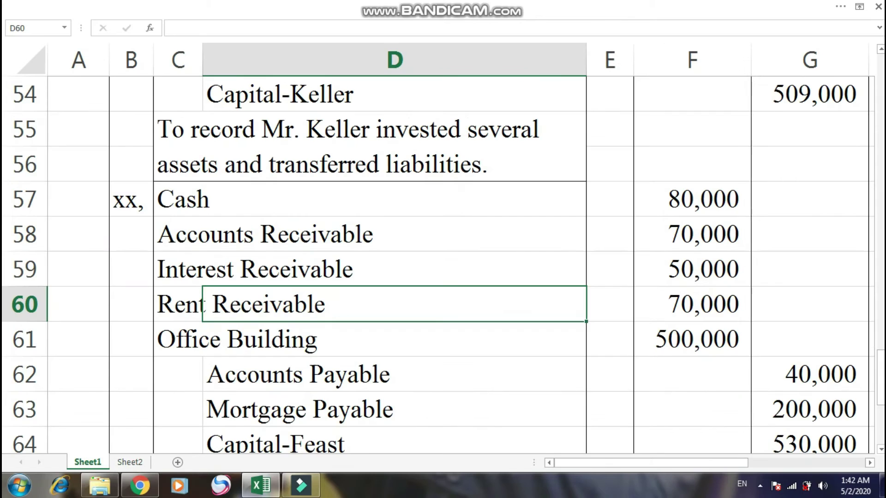
pyautogui.press('Up')
pyautogui.press('Up')
pyautogui.press('Up')
pyautogui.press('Up')
pyautogui.press('Up')
pyautogui.press('Up')
pyautogui.press('Up')
pyautogui.press('Up')
pyautogui.press('Up')
pyautogui.press('Up')
pyautogui.press('Up')
pyautogui.press('Up')
pyautogui.press('Up')
pyautogui.press('Down')
pyautogui.press('Down')
pyautogui.press('Down')
pyautogui.press('Down')
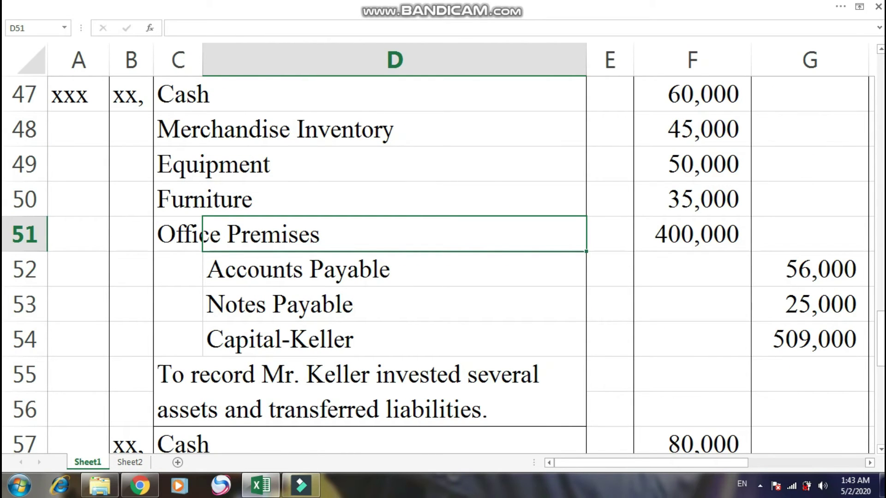
# - Add Equipment in B67 of Sheet2 and link its amount in C67 to the journal debit in Sheet1 cell F49
pyautogui.click(129, 462)
pyautogui.write('E')
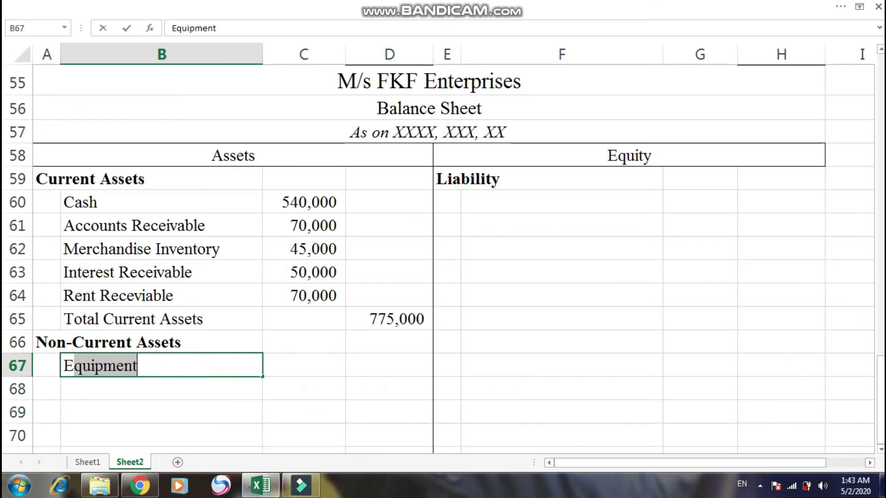
pyautogui.press('Tab')
pyautogui.write('=')
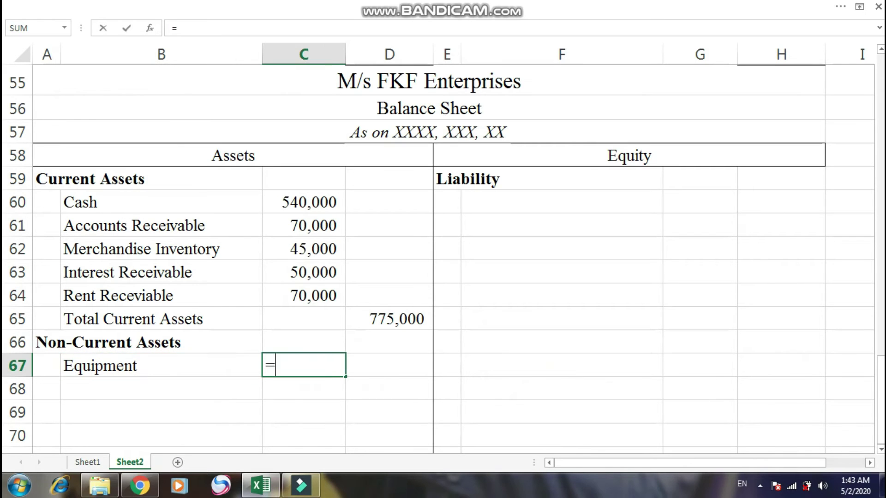
pyautogui.click(87, 461)
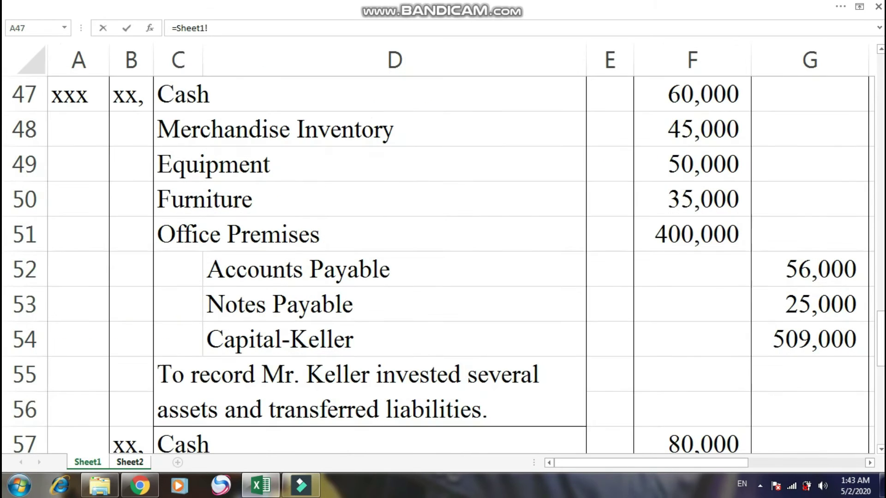
pyautogui.click(692, 164)
pyautogui.press('Return')
# - Add Furniture in B68 and link its amount in C68 to the journal debit in Sheet1 cell F50
pyautogui.press('Left')
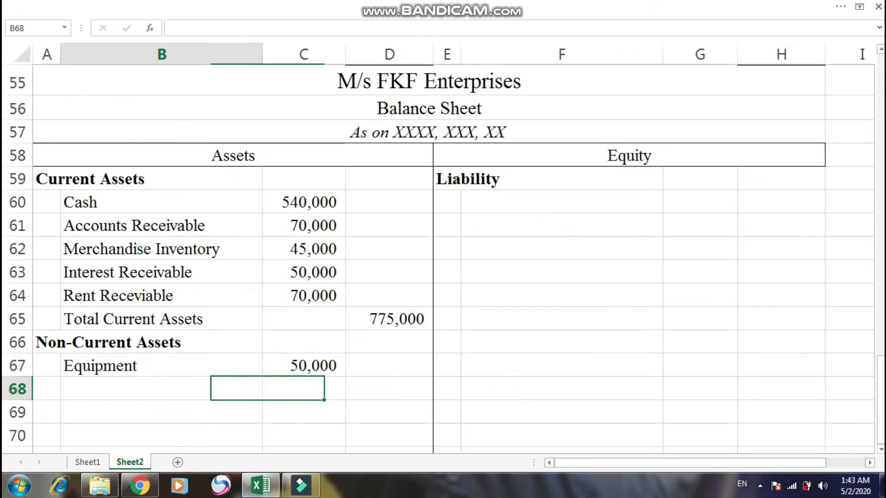
pyautogui.write('F')
pyautogui.press('Tab')
pyautogui.write('=')
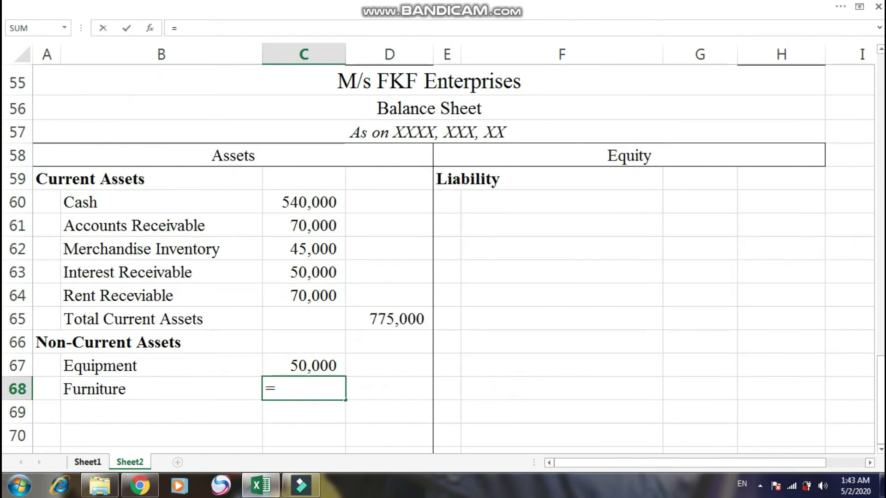
pyautogui.click(87, 462)
pyautogui.click(692, 199)
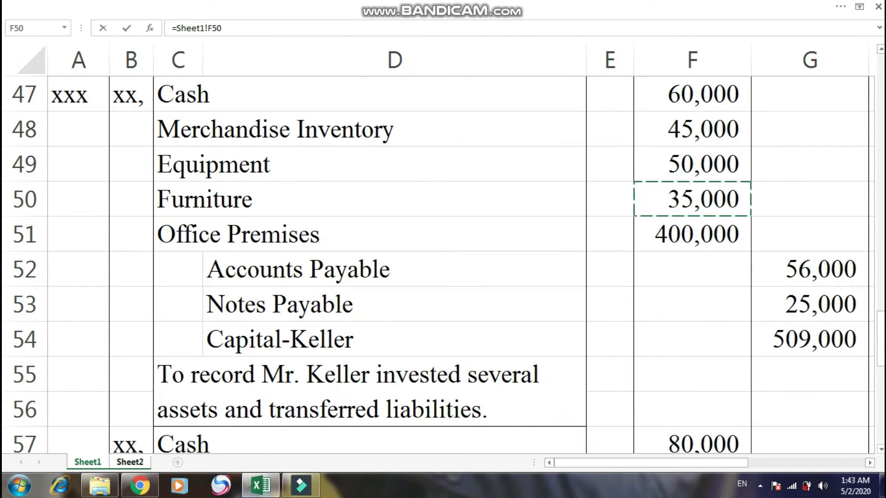
pyautogui.press('Return')
# - Add Office Premises in B69 and link its amount in C69 to the journal debit in Sheet1 cell F51
pyautogui.press('Left')
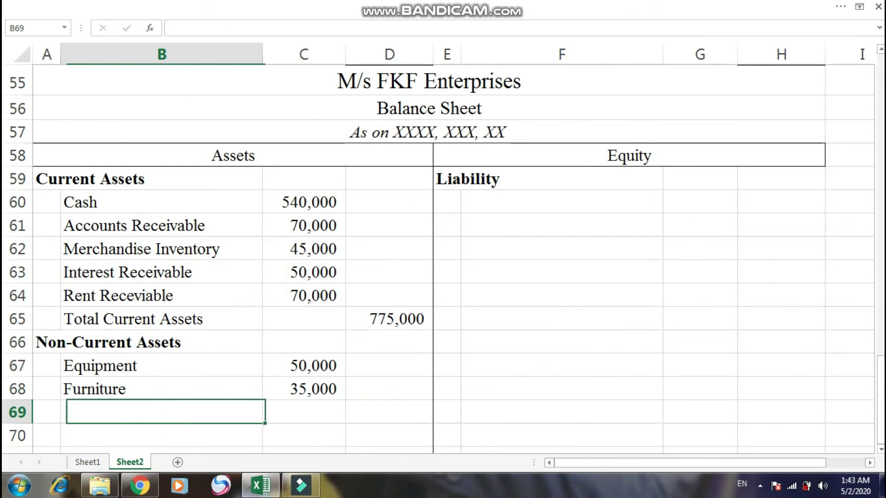
pyautogui.write('Office ')
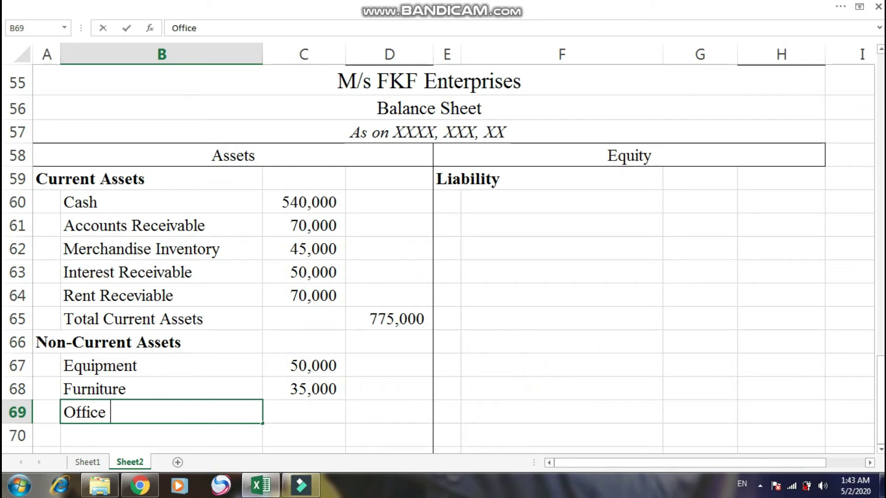
pyautogui.write('P')
pyautogui.press('Tab')
pyautogui.write('=')
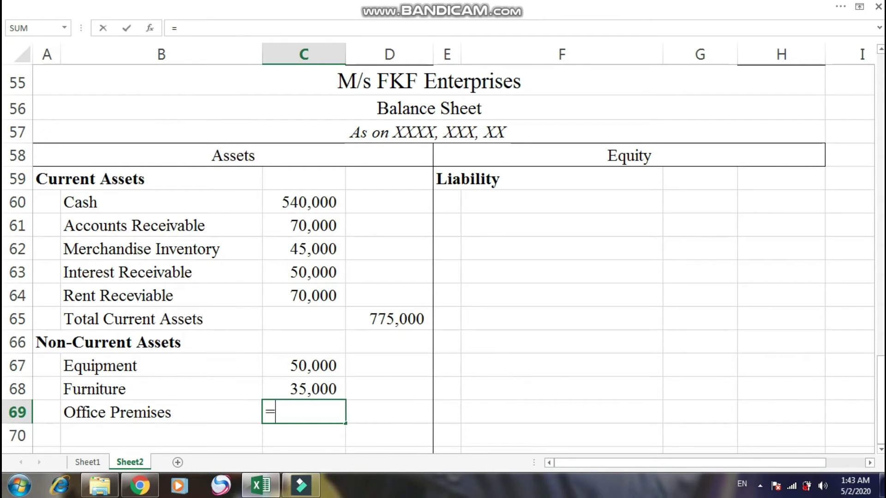
pyautogui.click(87, 461)
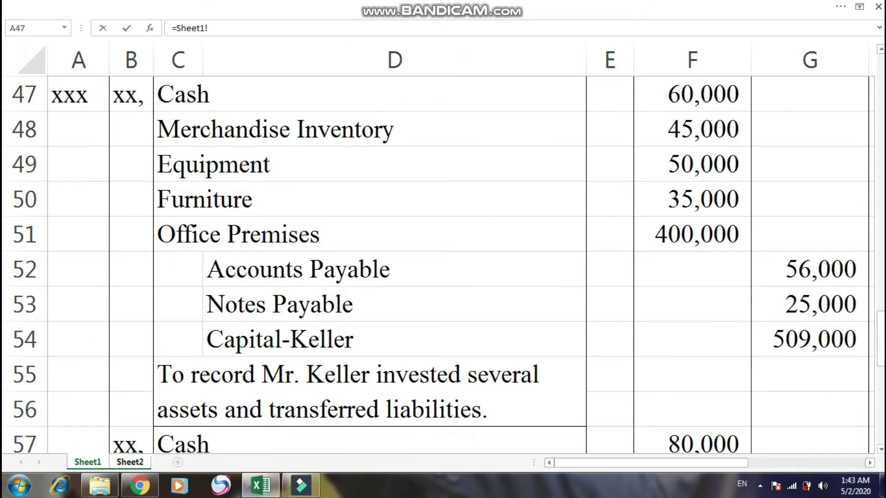
pyautogui.click(691, 234)
pyautogui.press('Return')
# - Add Office Building in B70 and link its amount in C70 to the journal debit in Sheet1 cell F61
pyautogui.press('Left')
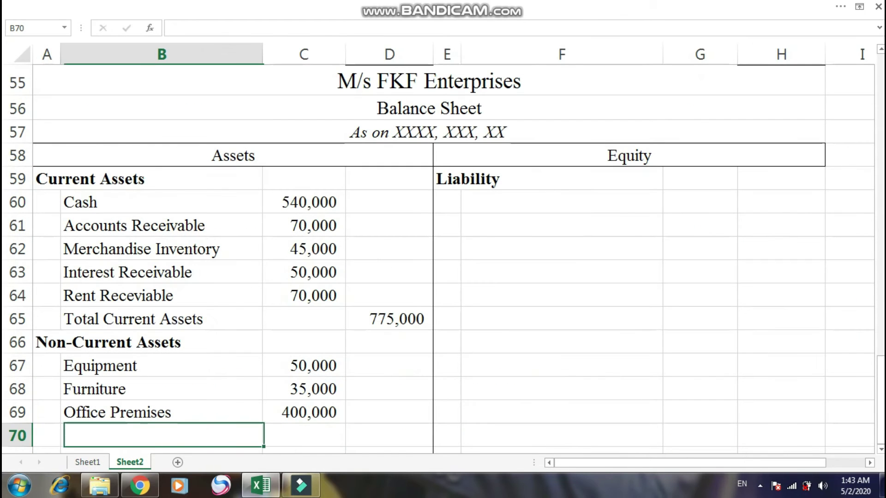
pyautogui.write('Office')
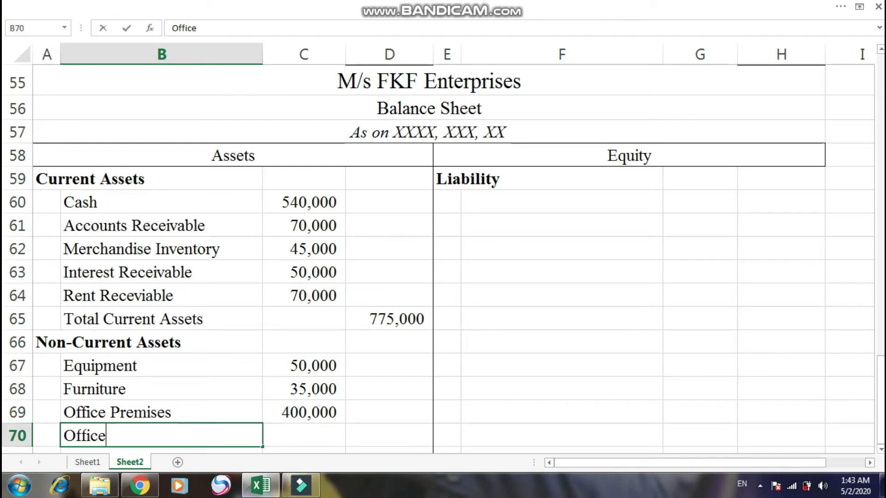
pyautogui.write(' Building')
pyautogui.press('Right')
pyautogui.write('=')
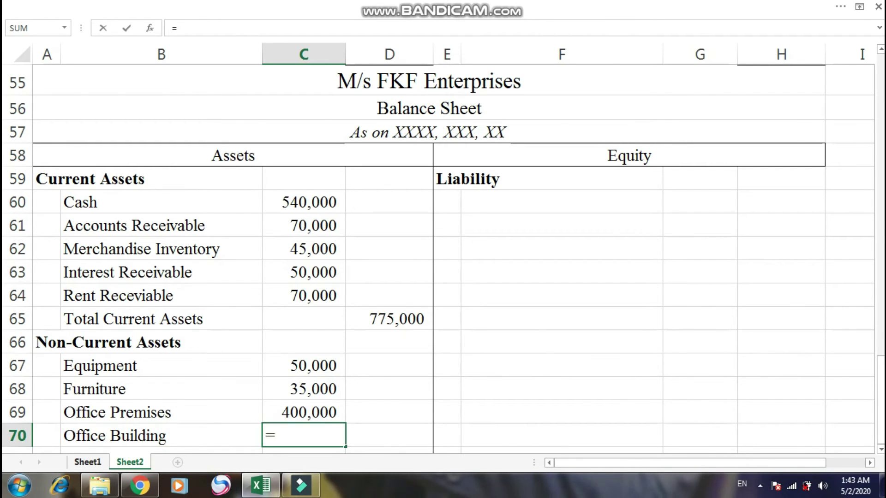
pyautogui.click(87, 462)
pyautogui.scroll(-2, 441, 264)
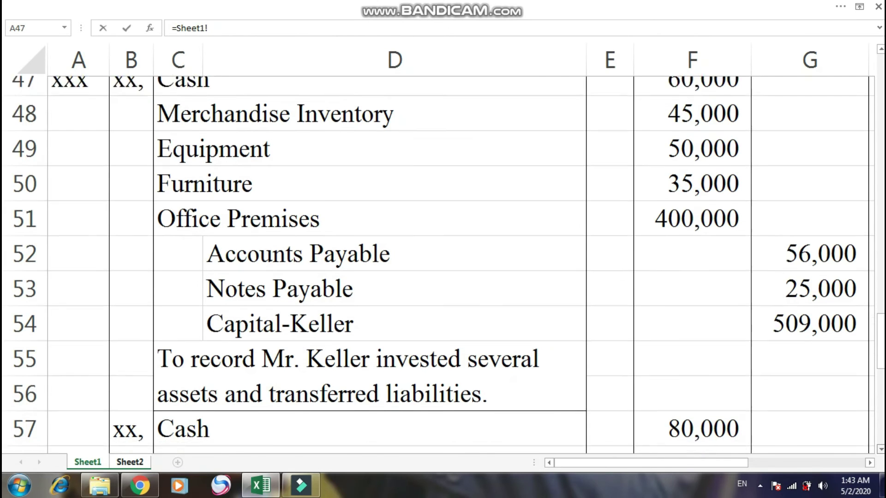
pyautogui.click(692, 374)
pyautogui.press('Return')
# - Label B71 Total Non-Current Assets below the Office Building line
pyautogui.press('Left')
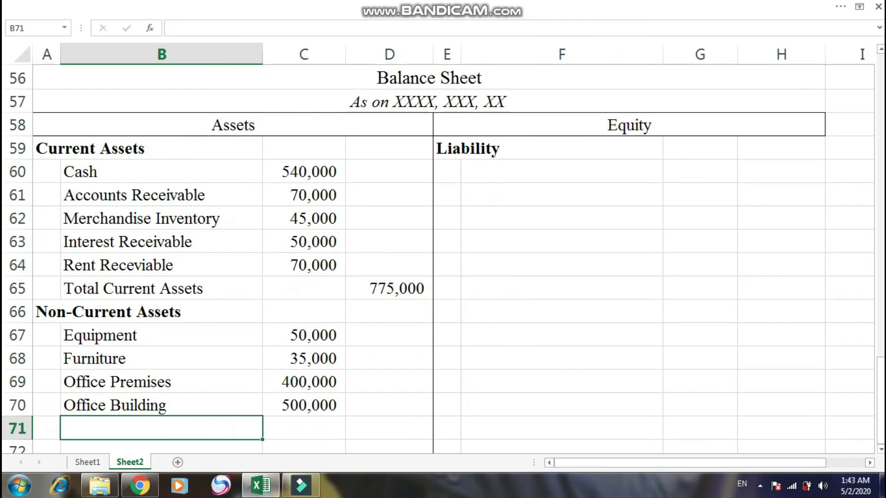
pyautogui.write('tota')
pyautogui.press('BackSpace')
pyautogui.press('BackSpace')
pyautogui.press('BackSpace')
pyautogui.press('BackSpace')
pyautogui.write('total')
pyautogui.press('BackSpace')
pyautogui.press('BackSpace')
pyautogui.press('BackSpace')
pyautogui.press('BackSpace')
pyautogui.press('BackSpace')
pyautogui.write('Toa')
pyautogui.press('BackSpace')
pyautogui.write('tal Non-Current Assets')
pyautogui.press('Tab')
# - Sum the non-current asset amounts C67:C70 in D71
pyautogui.press('Right')
pyautogui.press('Right')
pyautogui.press('Left')
pyautogui.write('=s')
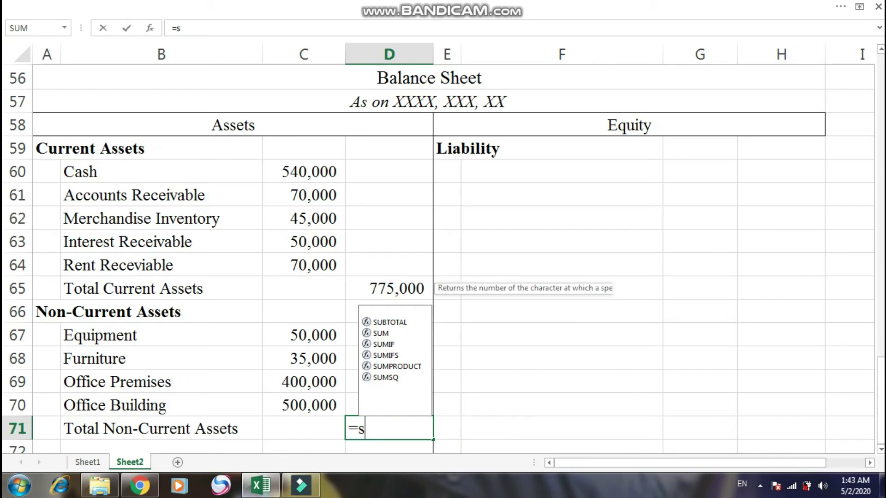
pyautogui.write('um(')
pyautogui.press('Up')
pyautogui.press('Left')
pyautogui.hotkey('shift', 'Up')
pyautogui.hotkey('shift', 'Up')
pyautogui.hotkey('shift', 'Up')
pyautogui.press('Return')
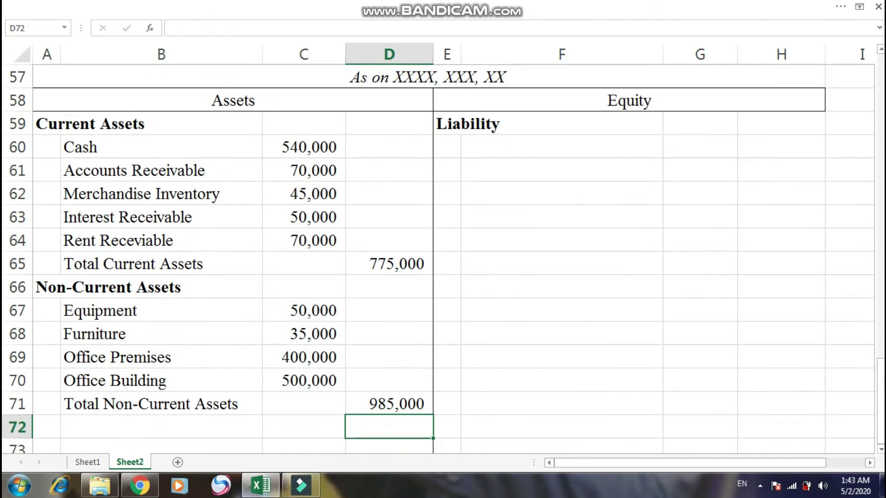
# - Add Accounts Payable in F60 as the first item under the Liability heading
pyautogui.press('Up')
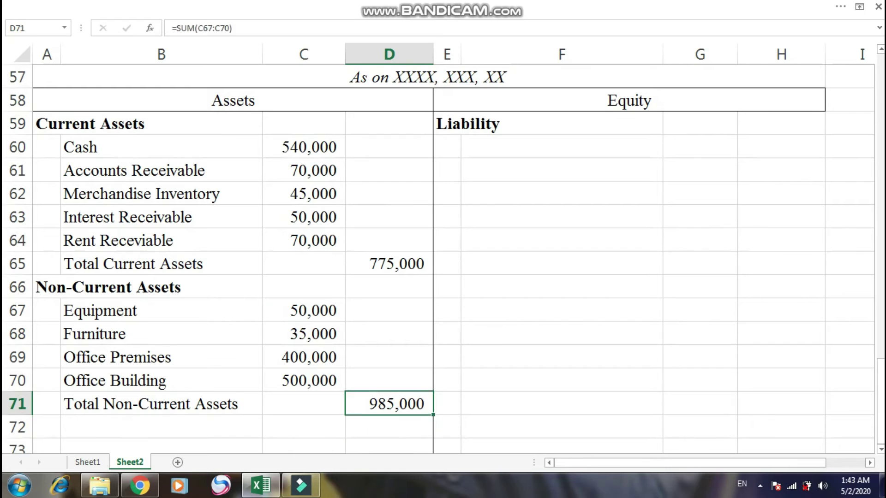
pyautogui.press('Right')
pyautogui.press('Up')
pyautogui.press('Up')
pyautogui.press('Up')
pyautogui.press('Up')
pyautogui.press('Up')
pyautogui.press('Up')
pyautogui.press('Up')
pyautogui.press('Up')
pyautogui.press('Up')
pyautogui.press('Up')
pyautogui.press('Right')
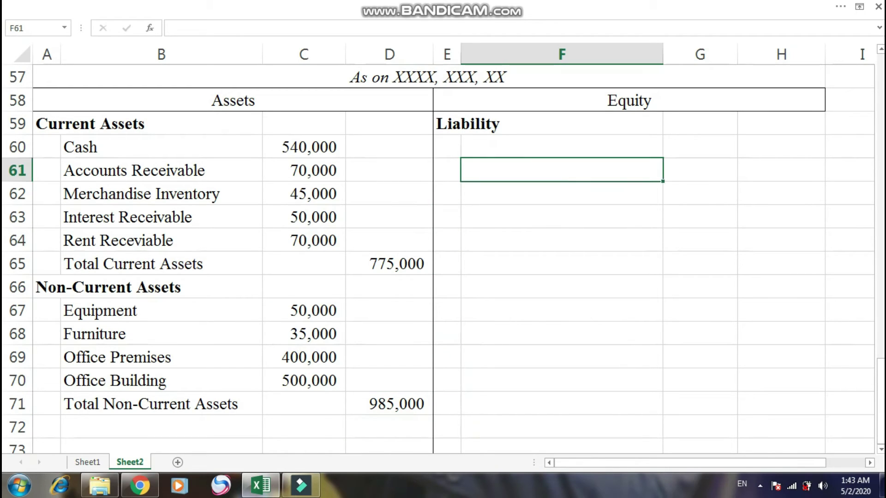
pyautogui.press('Up')
pyautogui.write('Accounts Payable')
pyautogui.press('Right')
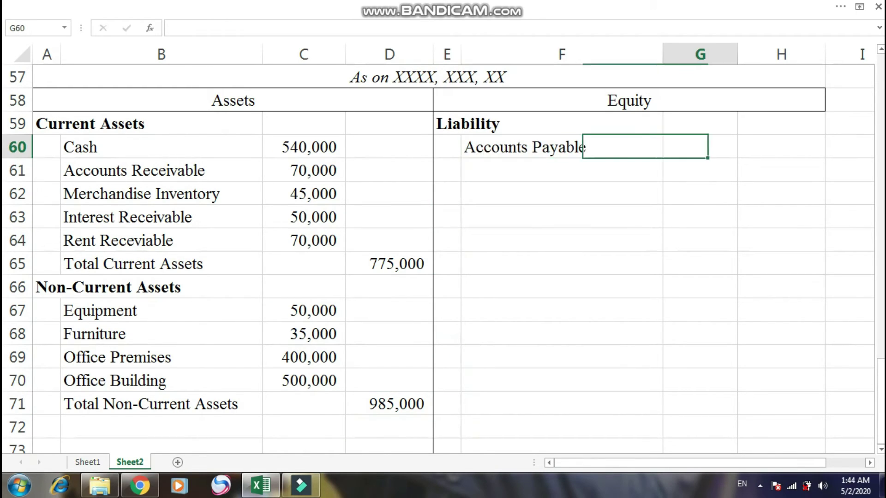
# - Set the Accounts Payable amount in G60 to the sum of the journal credits in Sheet1 cells G52 and G62
pyautogui.write('=')
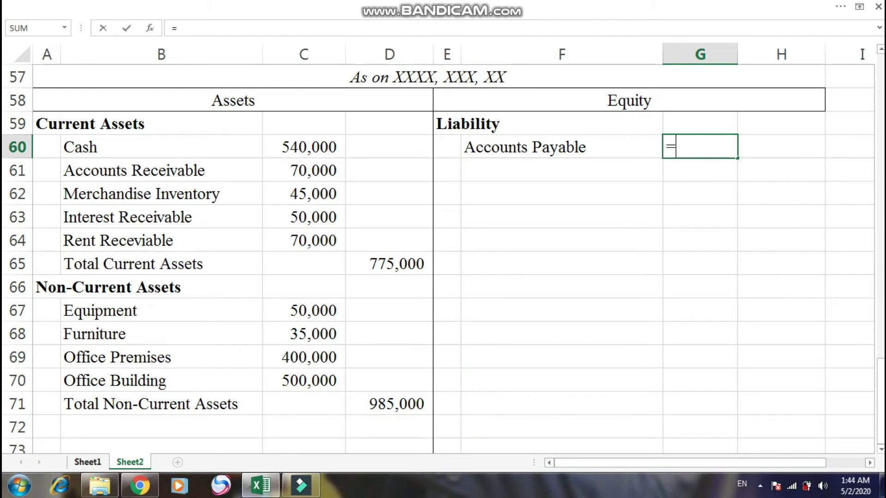
pyautogui.click(87, 462)
pyautogui.click(810, 94)
pyautogui.press('Up')
pyautogui.write('+')
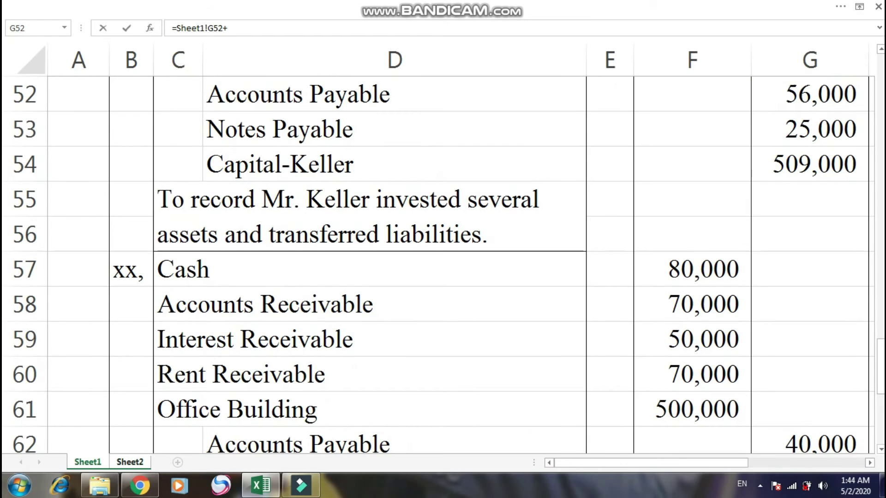
pyautogui.press('Down')
pyautogui.press('Down')
pyautogui.press('Down')
pyautogui.press('Down')
pyautogui.press('Down')
pyautogui.press('Down')
pyautogui.press('Down')
pyautogui.press('Down')
pyautogui.press('Down')
pyautogui.press('Down')
pyautogui.press('Down')
pyautogui.press('Down')
pyautogui.press('Down')
pyautogui.press('Right')
pyautogui.press('Right')
pyautogui.press('Right')
pyautogui.press('Up')
pyautogui.press('Right')
pyautogui.press('Up')
pyautogui.press('Right')
pyautogui.press('Up')
pyautogui.press('Right')
pyautogui.press('Left')
pyautogui.press('Return')
# - Add Notes Payable in F61 below Accounts Payable
pyautogui.press('Left')
pyautogui.press('Left')
pyautogui.press('Left')
pyautogui.press('Right')
pyautogui.press('Right')
pyautogui.write('Notes')
pyautogui.press('Right')
# - Link the Notes Payable amount in G61 to the journal credit in Sheet1 cell G53
pyautogui.write('=')
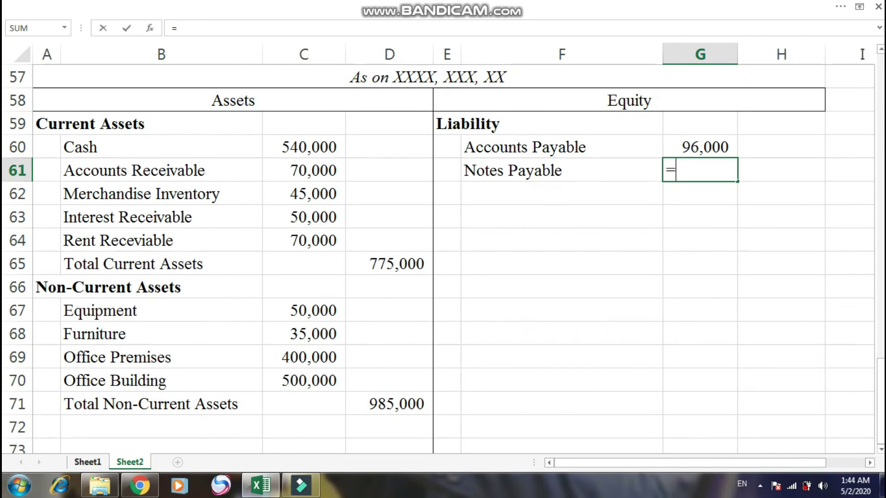
pyautogui.click(87, 462)
pyautogui.click(455, 270)
pyautogui.press('Left')
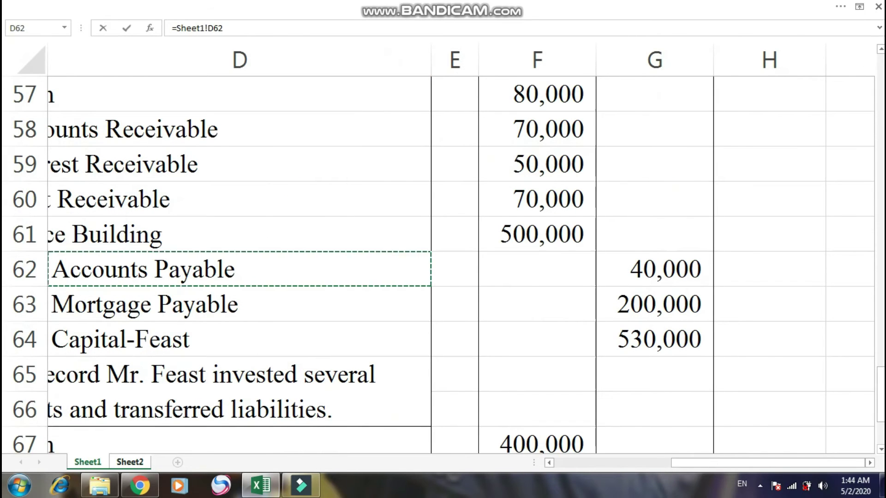
pyautogui.press('Left')
pyautogui.press('Left')
pyautogui.press('Left')
pyautogui.press('Up')
pyautogui.press('Up')
pyautogui.press('Up')
pyautogui.press('Up')
pyautogui.press('Up')
pyautogui.press('Up')
pyautogui.press('Up')
pyautogui.press('Up')
pyautogui.press('Right')
pyautogui.press('Up')
pyautogui.press('Right')
pyautogui.press('Right')
pyautogui.press('Right')
pyautogui.press('Right')
pyautogui.press('Right')
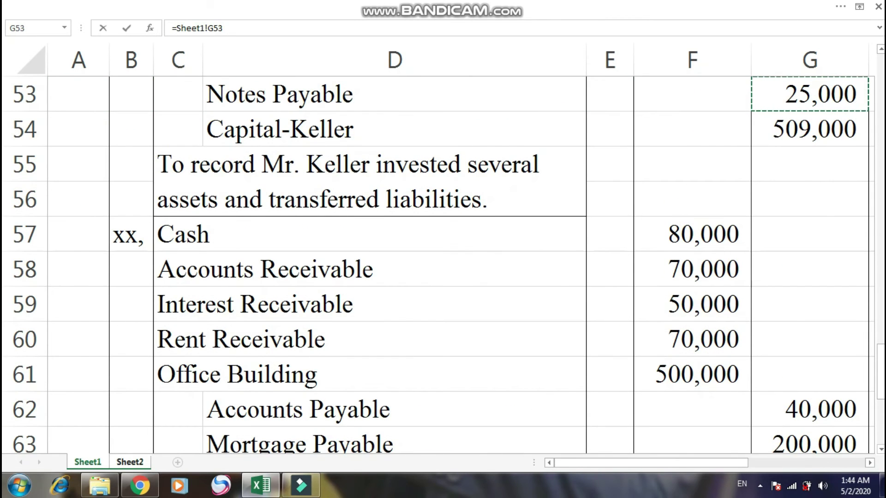
pyautogui.press('Return')
# - Add Mortgage Payable in F62 and link its amount in G62 to the journal credit in Sheet1 cell G63
pyautogui.press('Left')
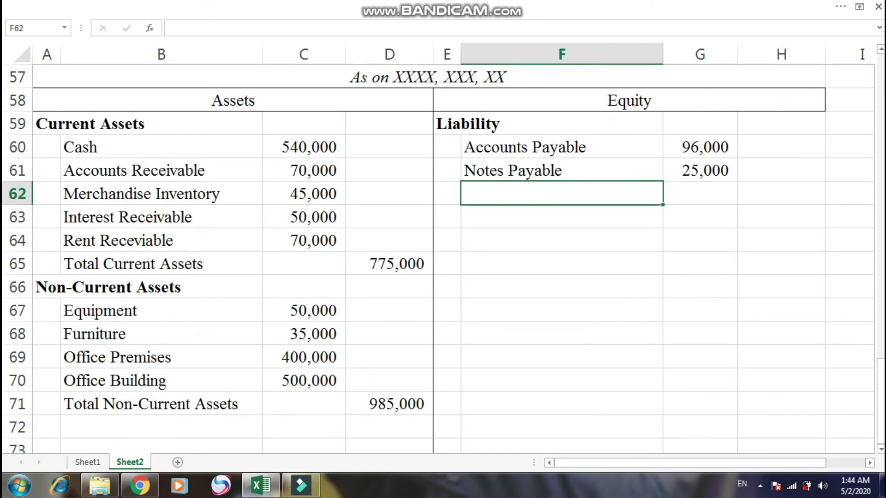
pyautogui.write('Mo')
pyautogui.press('Tab')
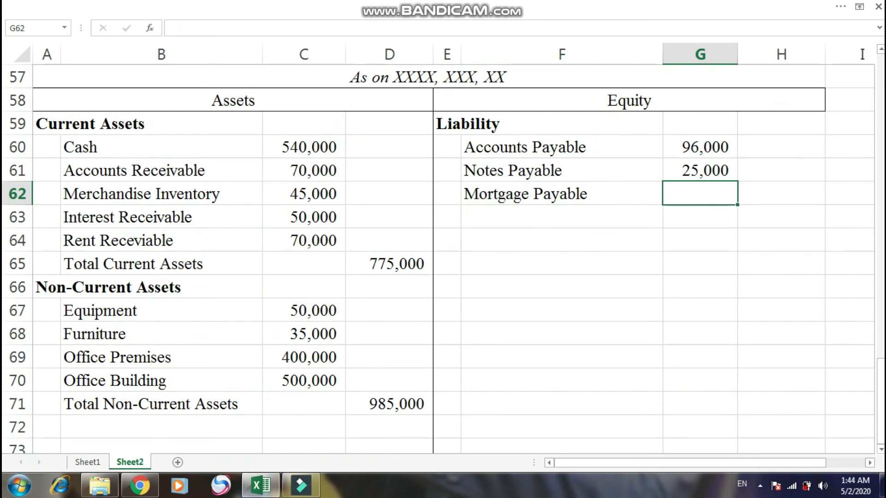
pyautogui.write('=')
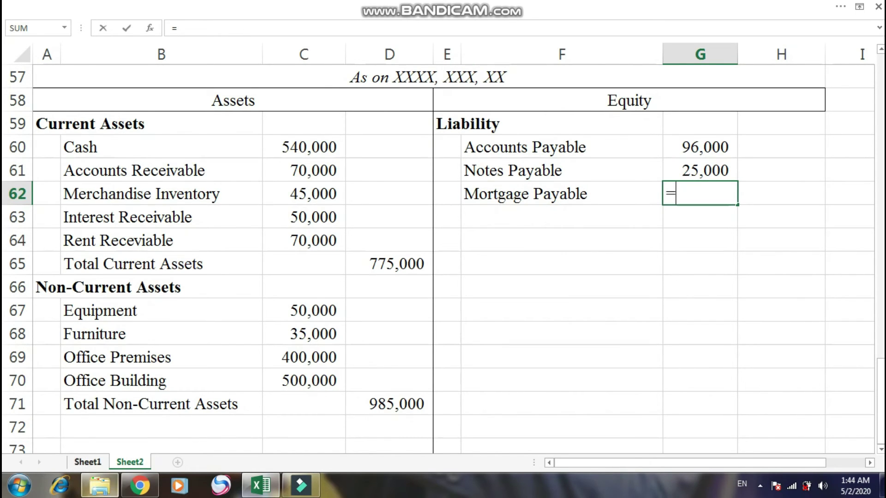
pyautogui.click(87, 462)
pyautogui.click(809, 443)
pyautogui.press('Return')
# - Label F63 Total Liabilities and sum G60:G62 in H63
pyautogui.press('Left')
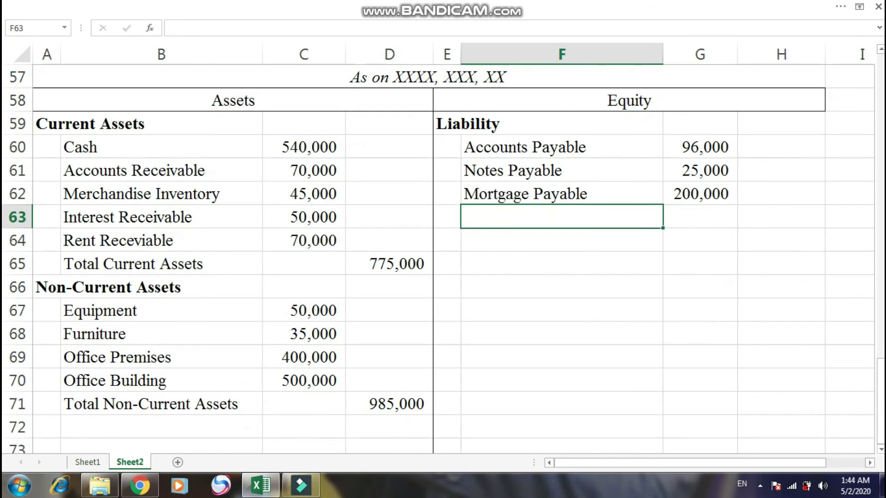
pyautogui.write('Total ')
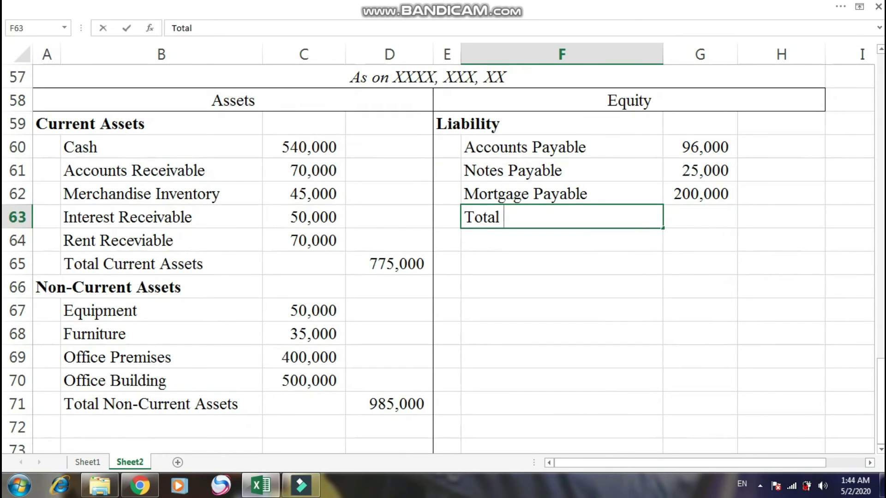
pyautogui.write('Liabilities')
pyautogui.press('Tab')
pyautogui.press('Tab')
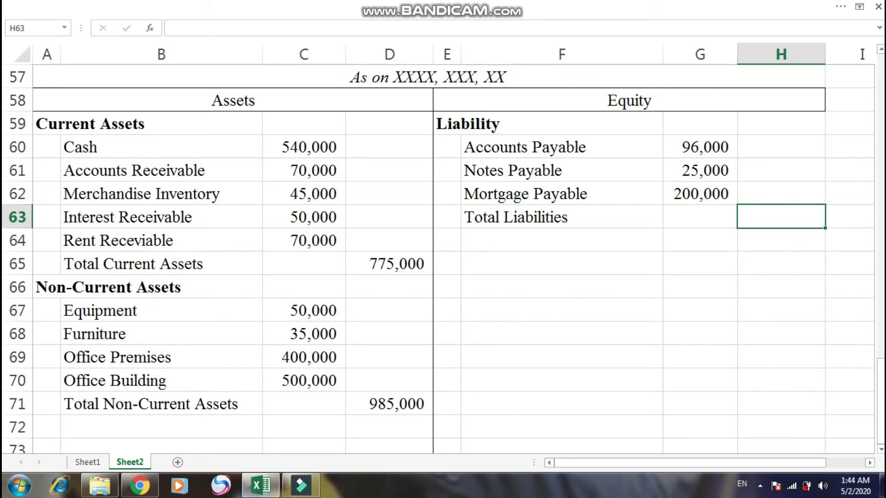
pyautogui.write('=s')
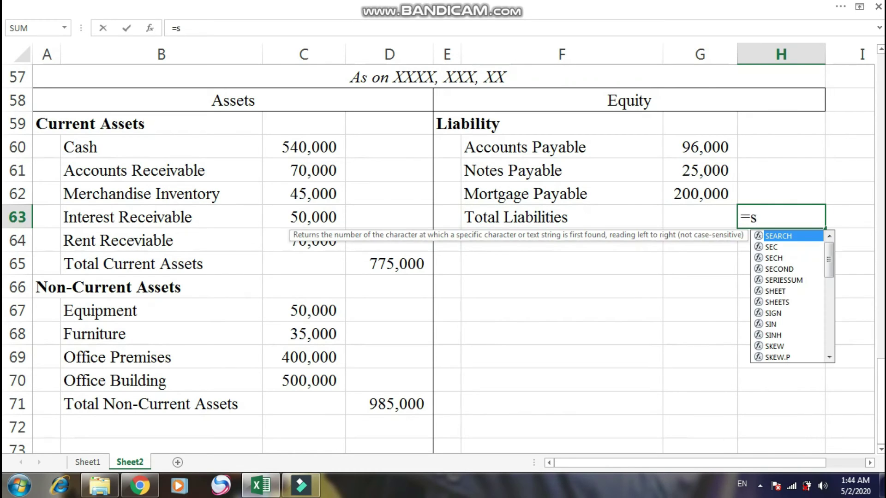
pyautogui.write('um(')
pyautogui.moveTo(700, 194); pyautogui.dragTo(699, 147)
pyautogui.press('Return')
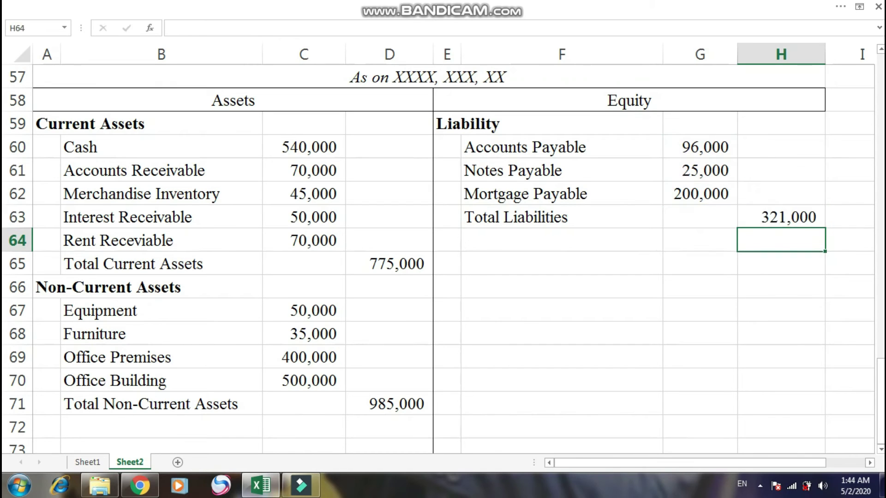
# - Apply a bottom border to the last amounts before the totals in G62, C64 and C70
pyautogui.press('Left')
pyautogui.press('Up')
pyautogui.press('Up')
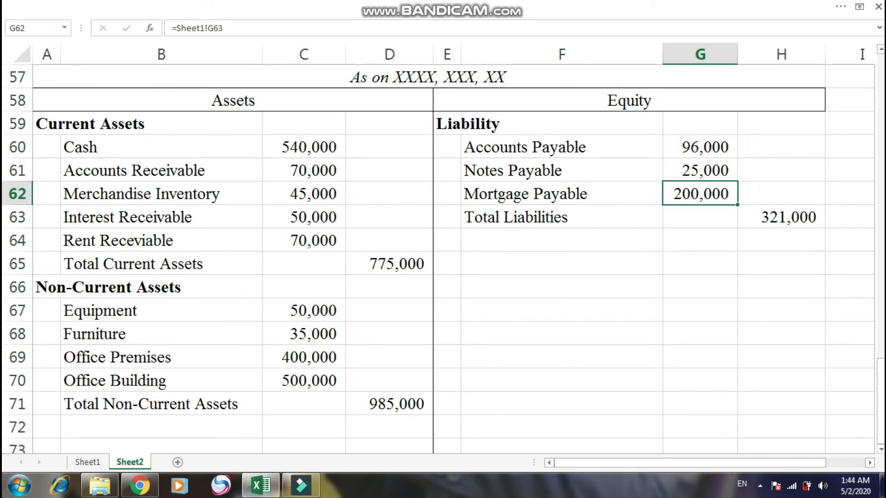
pyautogui.keyDown('ctrl'); pyautogui.click(304, 240); pyautogui.keyUp('ctrl')
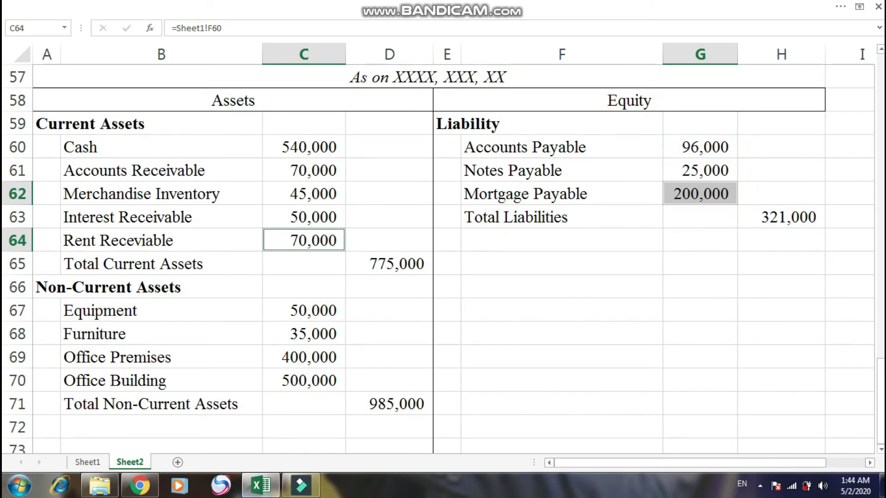
pyautogui.keyDown('ctrl'); pyautogui.click(303, 381); pyautogui.keyUp('ctrl')
pyautogui.click(185, 6)
pyautogui.click(170, 70)
pyautogui.click(562, 310)
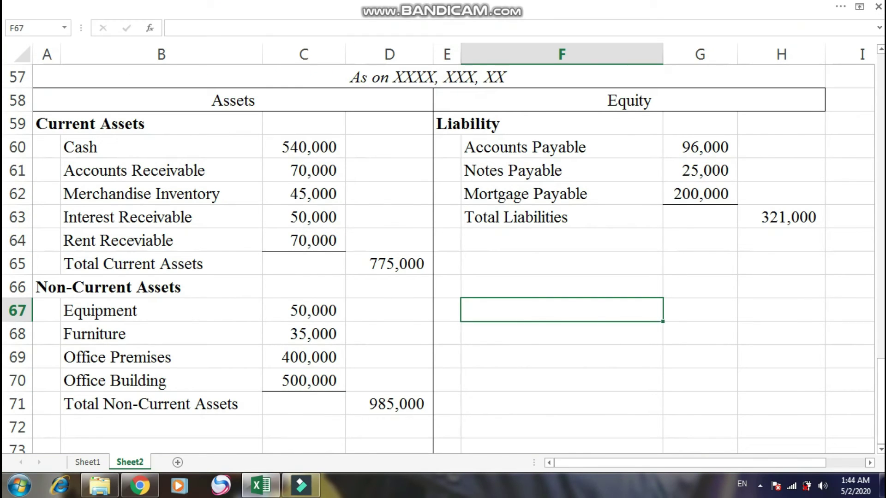
# - Add the bold heading Partners' Equity in E64 below Total Liabilities
pyautogui.click(446, 240)
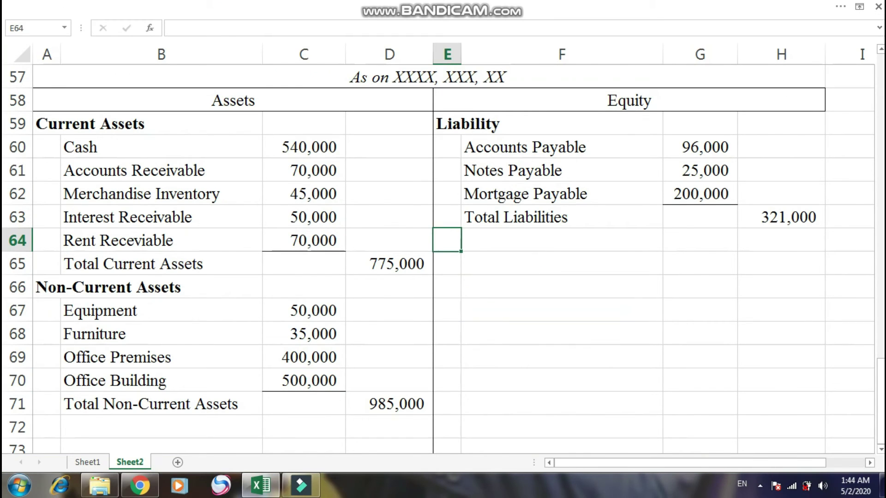
pyautogui.write('P')
pyautogui.press('Return')
pyautogui.click(446, 240)
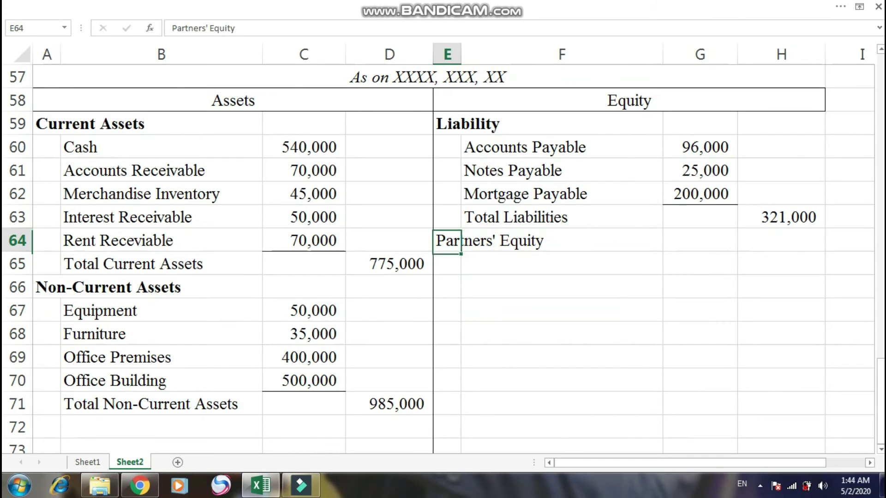
pyautogui.hotkey('ctrl', 'b')
pyautogui.moveTo(504, 5)
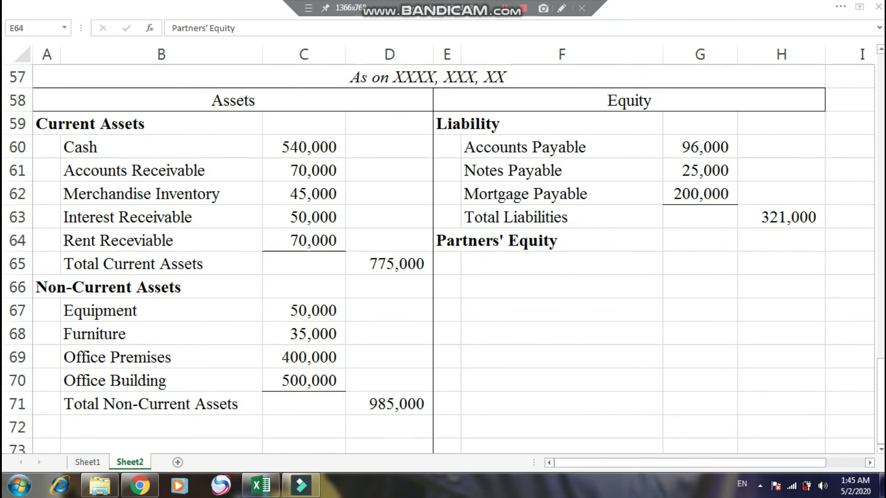
pyautogui.click(260, 485)
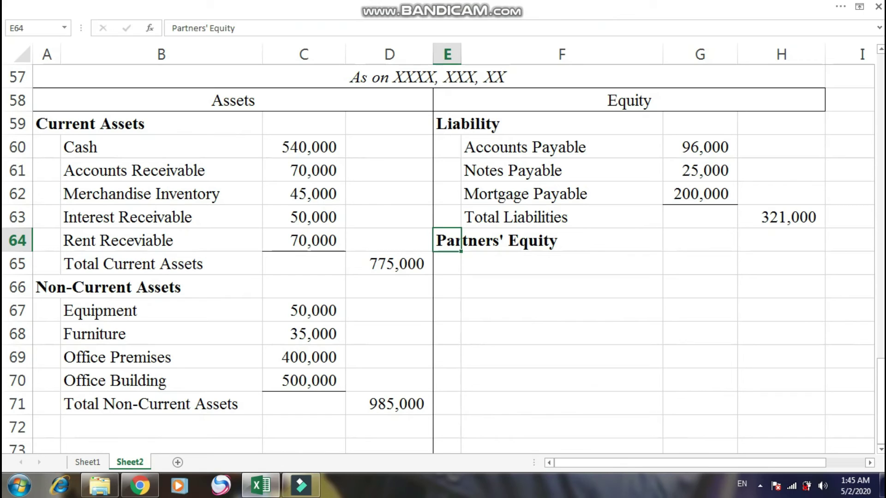
# - List the three partners' capital accounts in F65:F67, each as Capital- followed by the partner's name
pyautogui.click(561, 264)
pyautogui.write('Capital-')
pyautogui.press('BackSpace')
pyautogui.write('-Keller')
pyautogui.press('Return')
pyautogui.write('Capital-Feast')
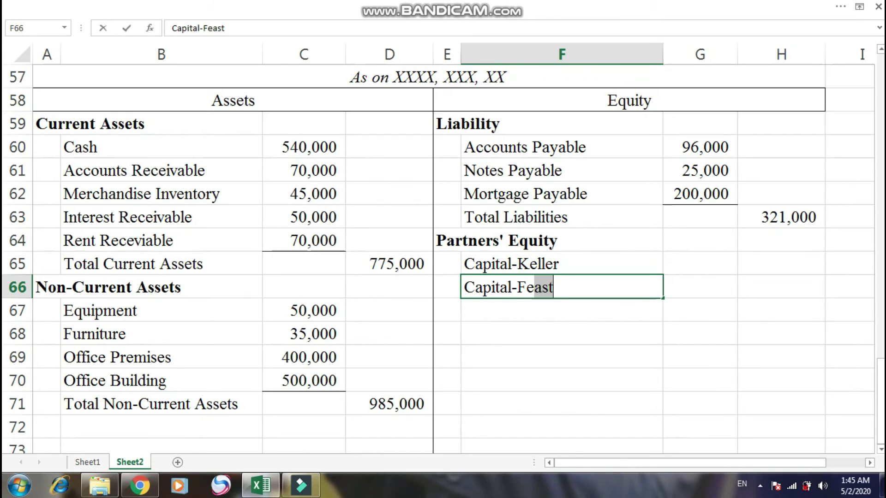
pyautogui.press('Return')
pyautogui.write('Ca')
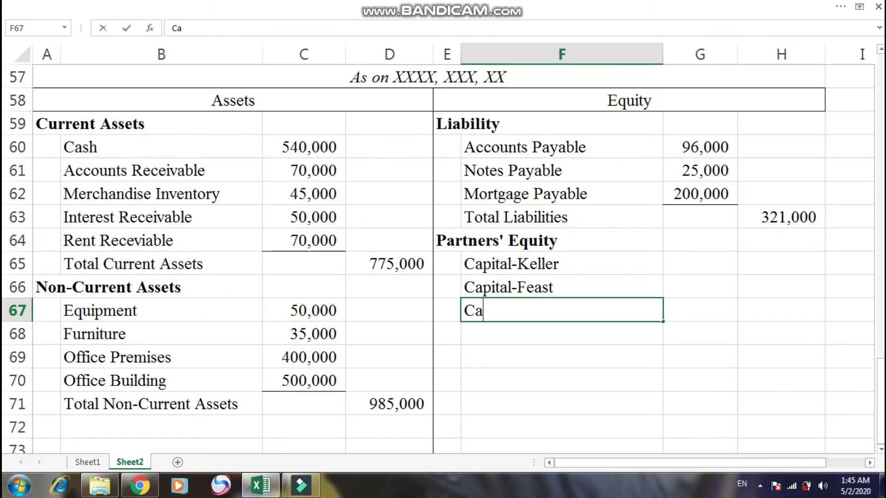
pyautogui.write('pital-Flex')
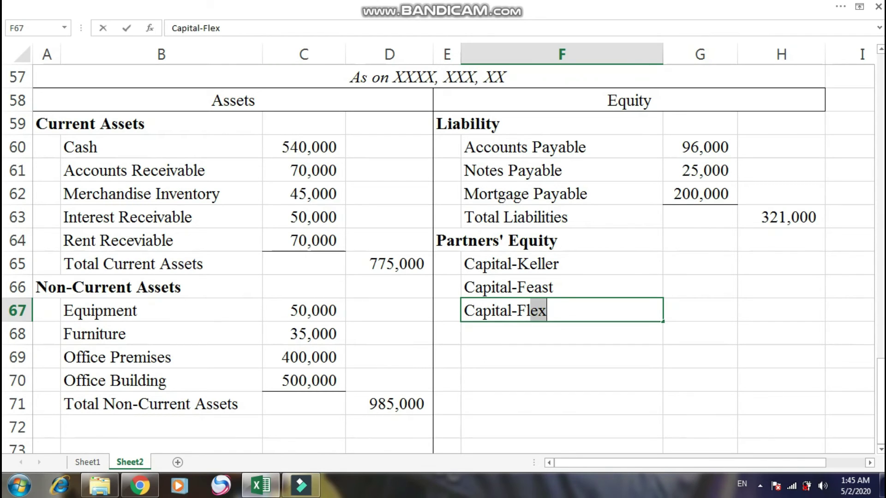
# - Link the first partner's capital in G65 to the journal credit in Sheet1 cell G54
pyautogui.press('Tab')
pyautogui.press('Up')
pyautogui.press('Up')
pyautogui.write('=')
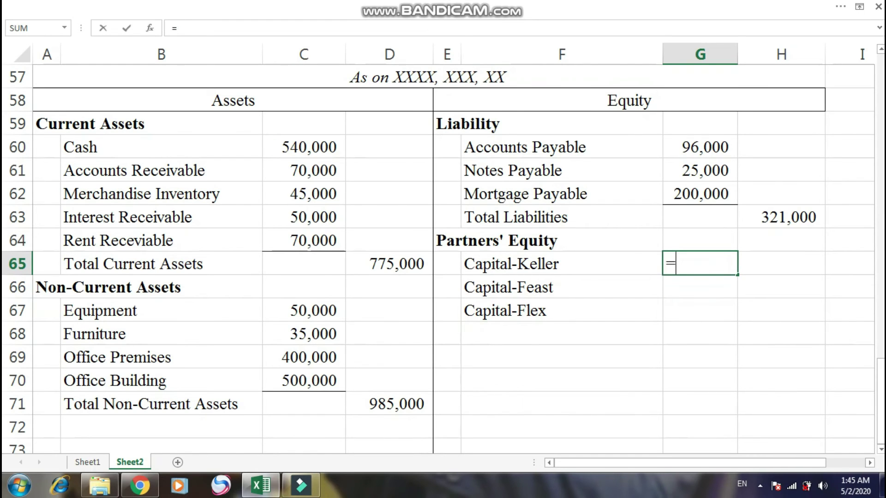
pyautogui.click(87, 462)
pyautogui.click(810, 129)
pyautogui.press('Return')
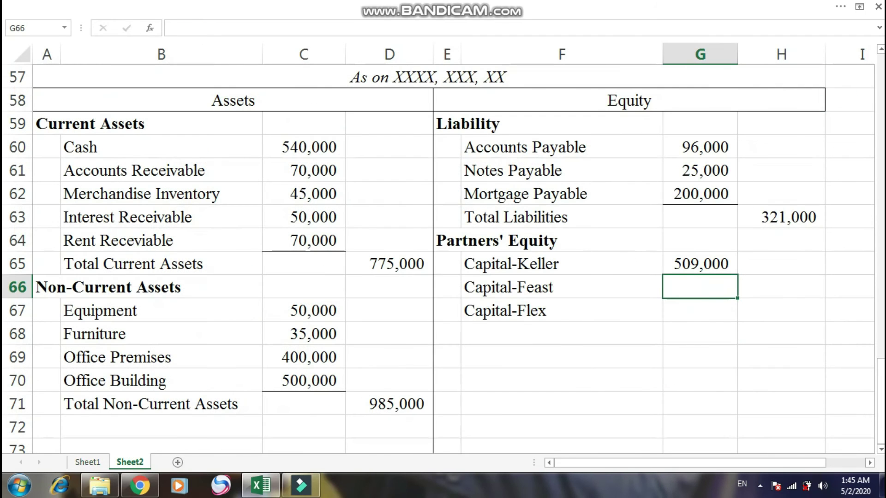
# - Link the second partner's capital in G66 to the journal credit in Sheet1 cell G64
pyautogui.write('=')
pyautogui.hotkey('ctrl', 'pageup')
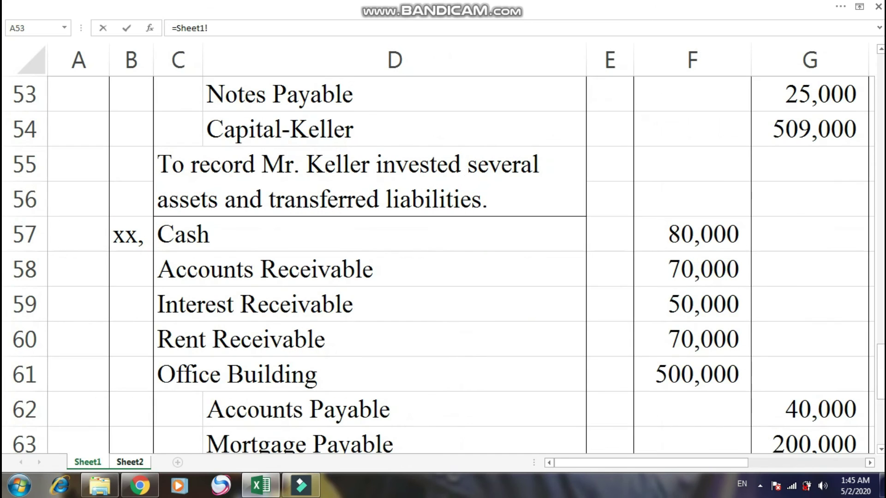
pyautogui.click(809, 440)
pyautogui.press('Down')
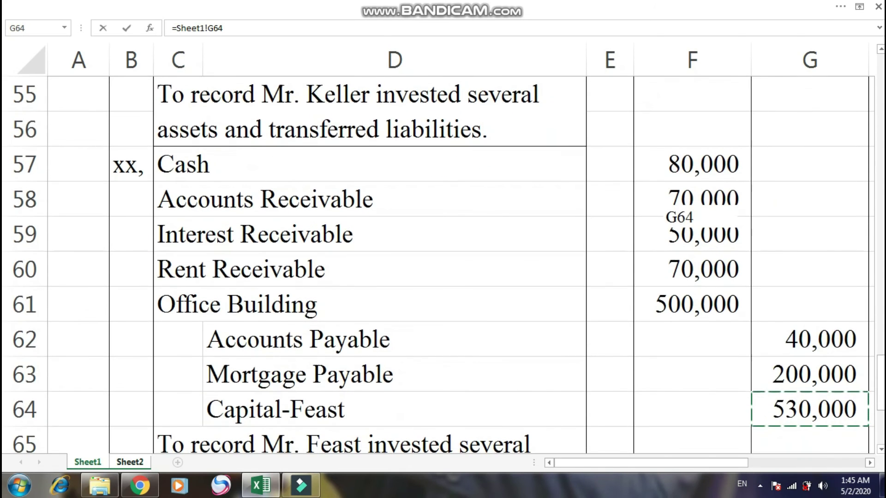
pyautogui.press('Return')
# - Link the third partner's capital in G67 to the journal credit in Sheet1 cell G68
pyautogui.write('=')
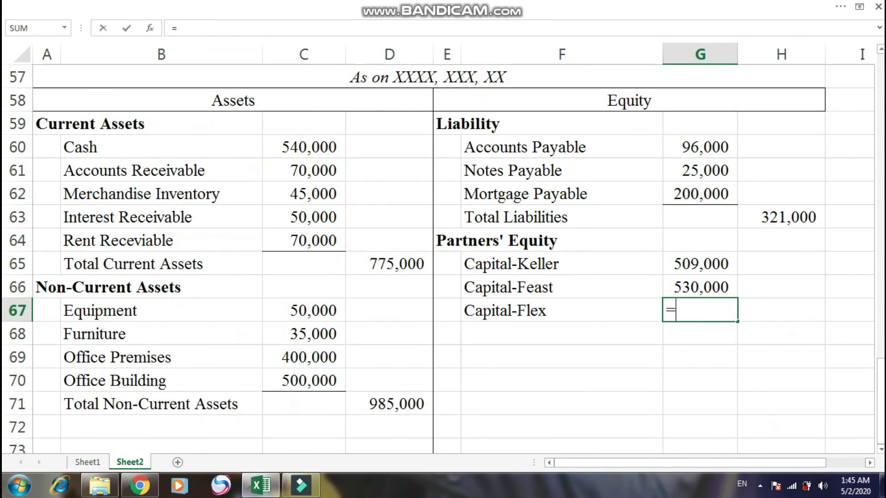
pyautogui.hotkey('ctrl', 'pageup')
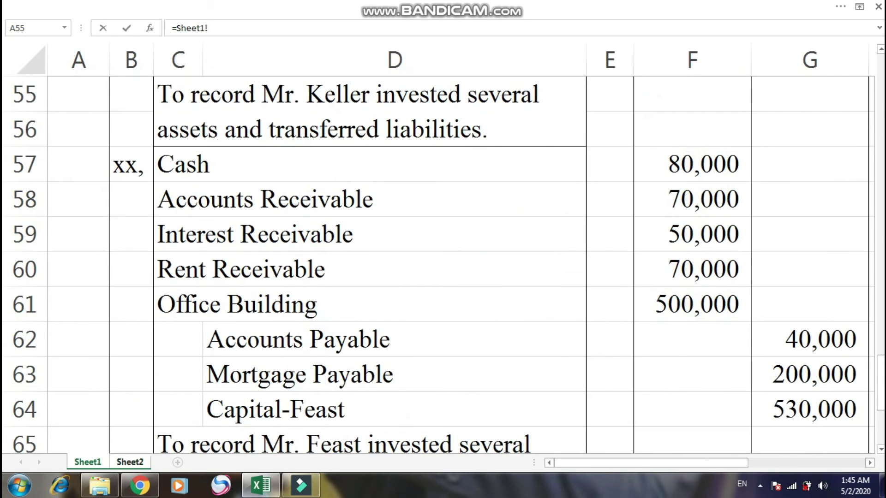
pyautogui.click(692, 441)
pyautogui.press('Down')
pyautogui.press('Down')
pyautogui.press('Right')
pyautogui.press('Down')
pyautogui.press('Return')
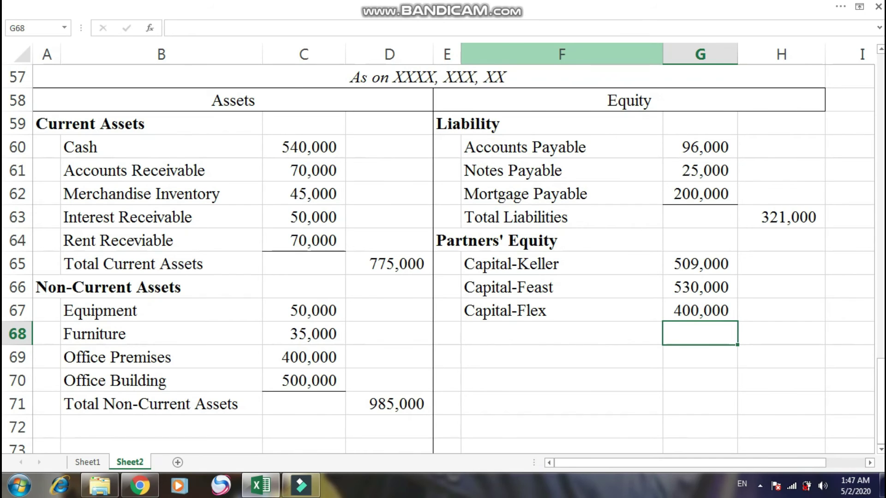
# - Label F68 Total Parters' Equity and sum G65:G67 in H68
pyautogui.press('Left')
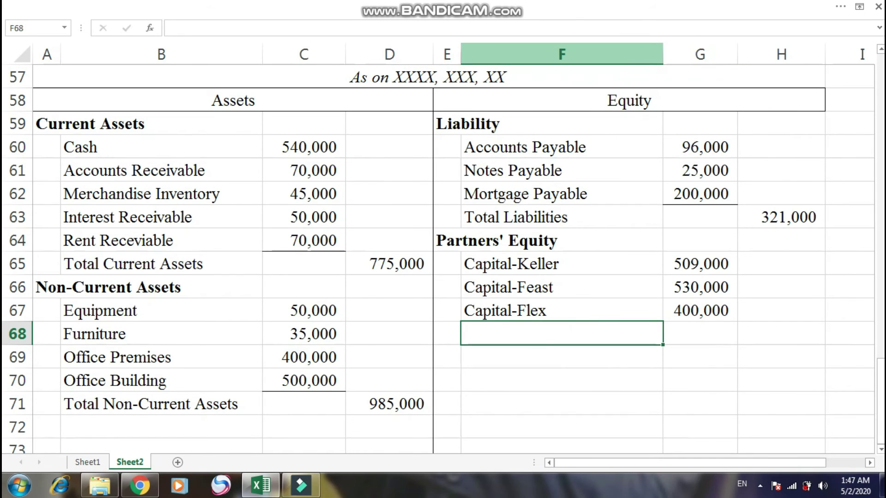
pyautogui.write('Total P')
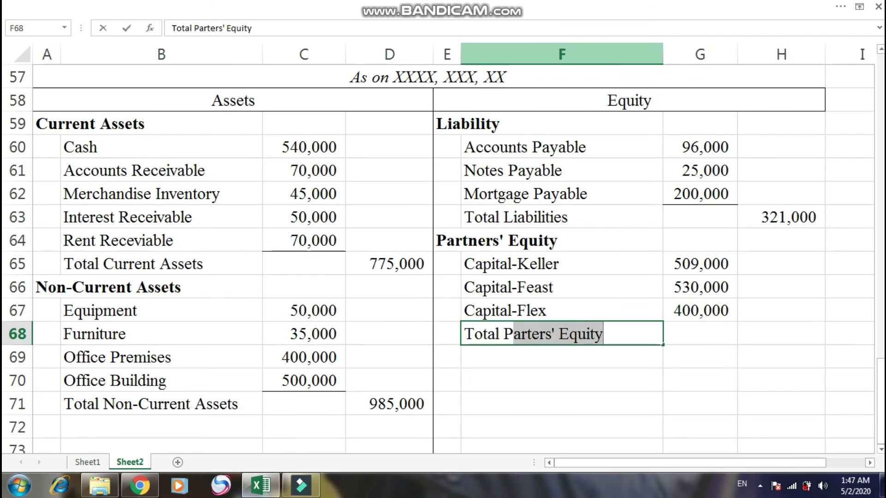
pyautogui.press('Tab')
pyautogui.press('Tab')
pyautogui.write('=sum(')
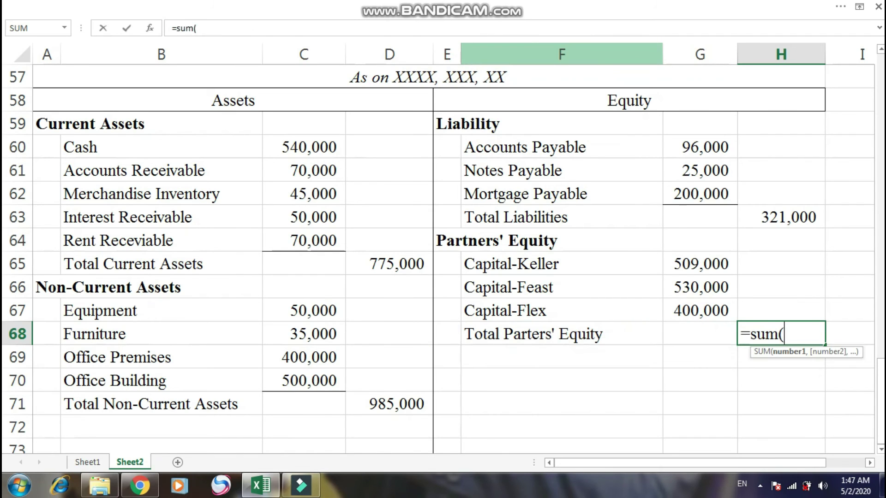
pyautogui.press('Left')
pyautogui.press('Up')
pyautogui.hotkey('shift', 'Up')
pyautogui.hotkey('shift', 'Up')
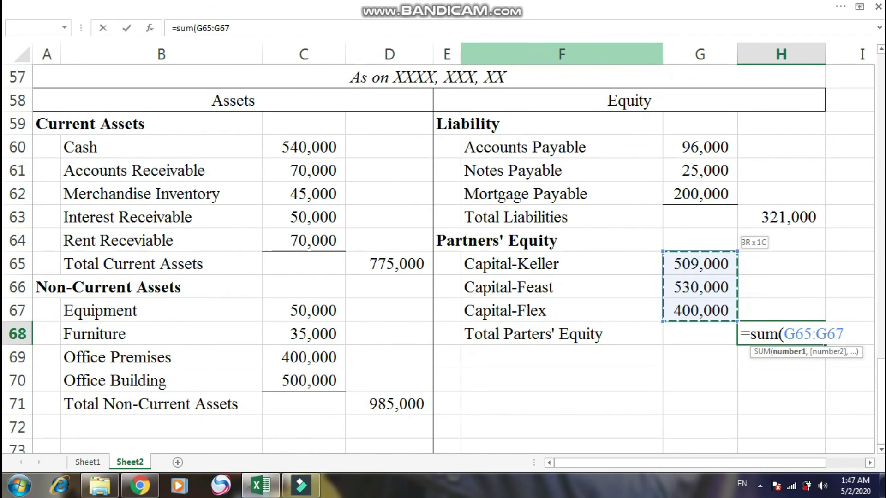
pyautogui.press('Return')
pyautogui.press('Up')
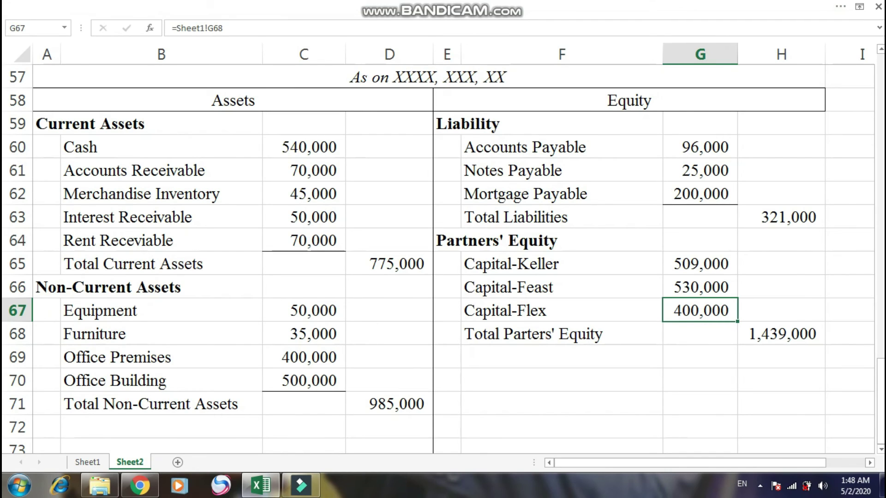
# - Review the asset side of the balance sheet, from its heading through the current asset amounts in column C
pyautogui.moveTo(233, 100); pyautogui.dragTo(233, 147)
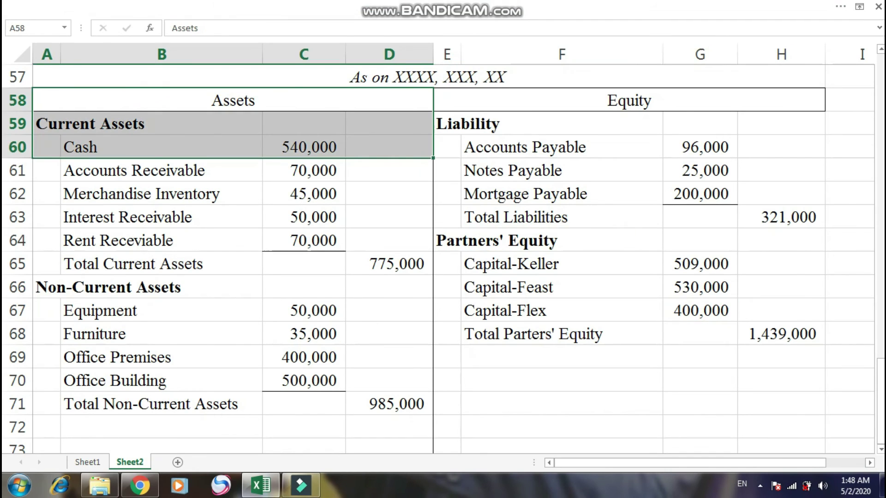
pyautogui.click(303, 194)
pyautogui.click(303, 147)
pyautogui.moveTo(303, 147); pyautogui.dragTo(303, 286)
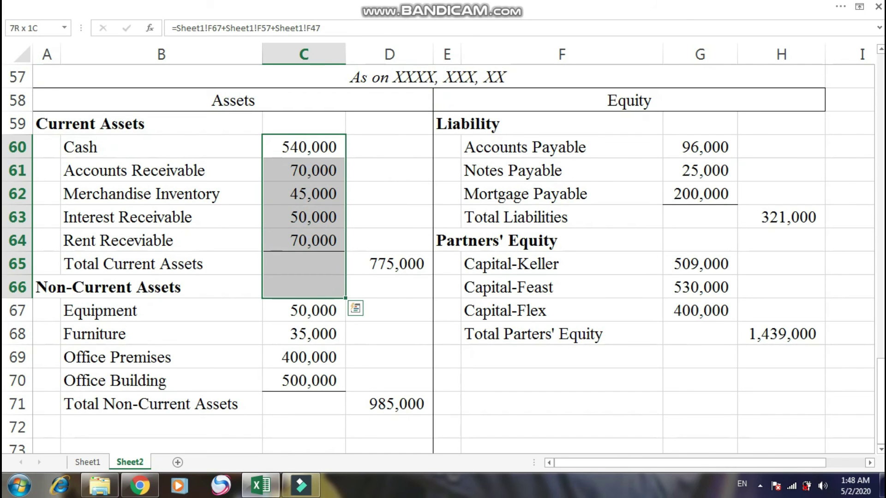
pyautogui.hotkey('shift', 'Right')
pyautogui.hotkey('shift', 'Left')
pyautogui.hotkey('shift', 'Right')
pyautogui.hotkey('shift', 'Left')
pyautogui.press('Right')
pyautogui.press('Right')
pyautogui.press('Right')
pyautogui.press('Right')
pyautogui.press('Right')
pyautogui.press('Right')
pyautogui.press('Right')
pyautogui.press('Left')
pyautogui.press('Home')
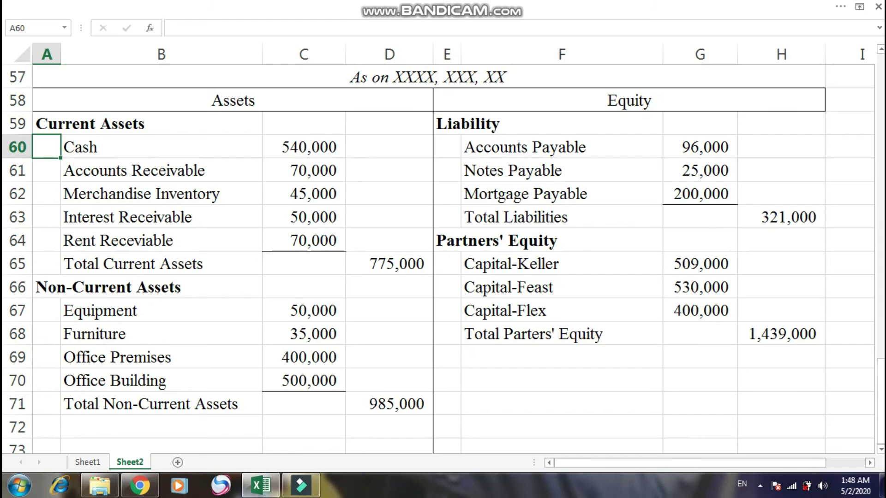
# - Apply a bottom border to the last partner's capital amount in G67
pyautogui.click(699, 310)
pyautogui.click(461, 7)
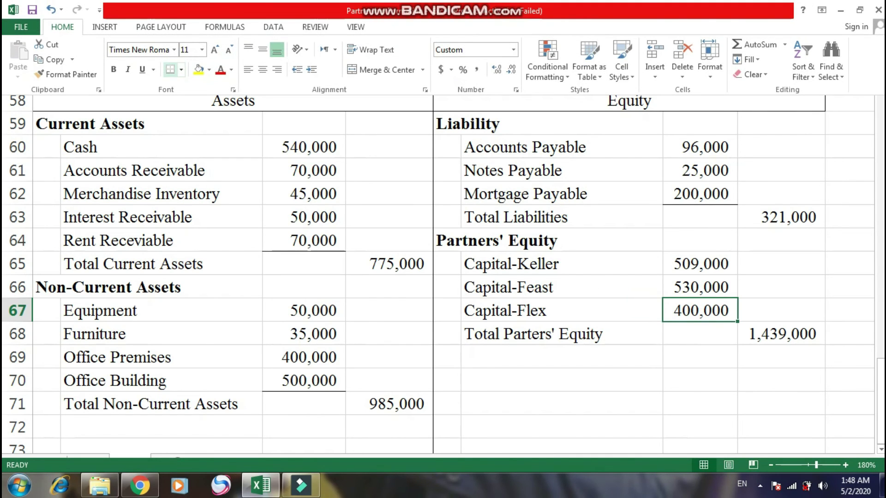
pyautogui.hotkey('ctrl', 'shift', 'F1')
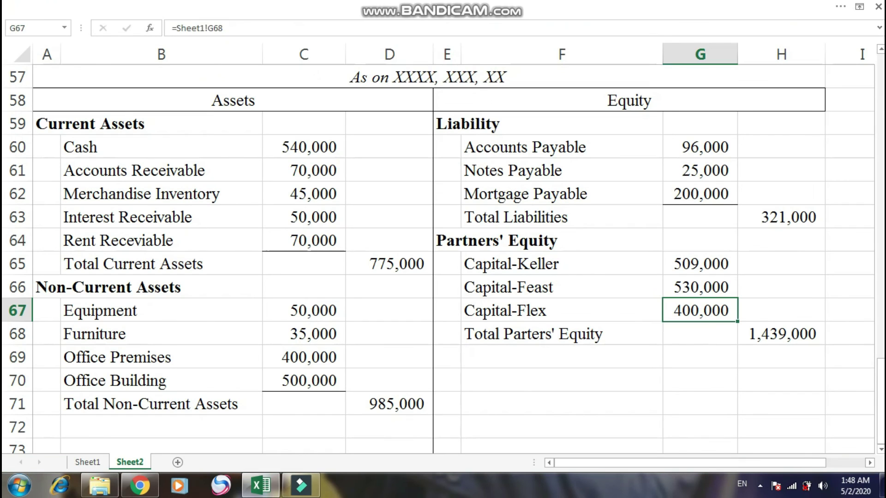
# - Apply a Top and Double Bottom Border to the grand total cells D72 and H72
pyautogui.click(388, 426)
pyautogui.click(781, 426)
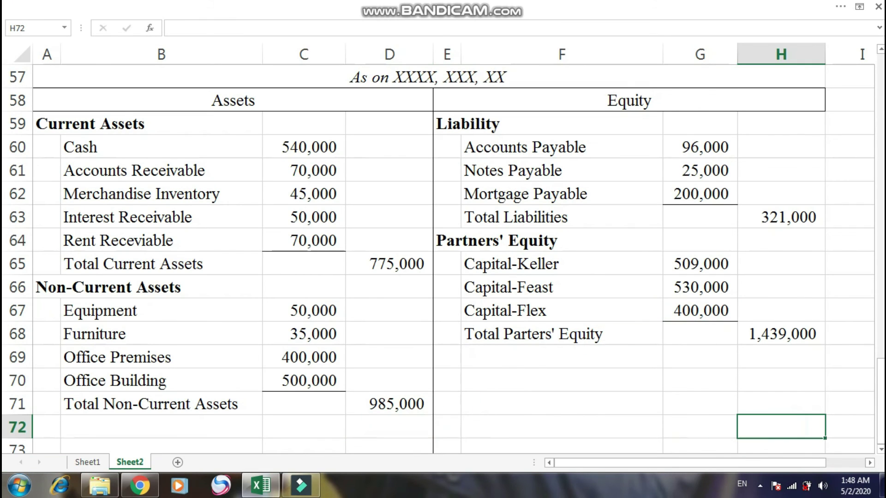
pyautogui.keyDown('ctrl'); pyautogui.click(389, 426); pyautogui.keyUp('ctrl')
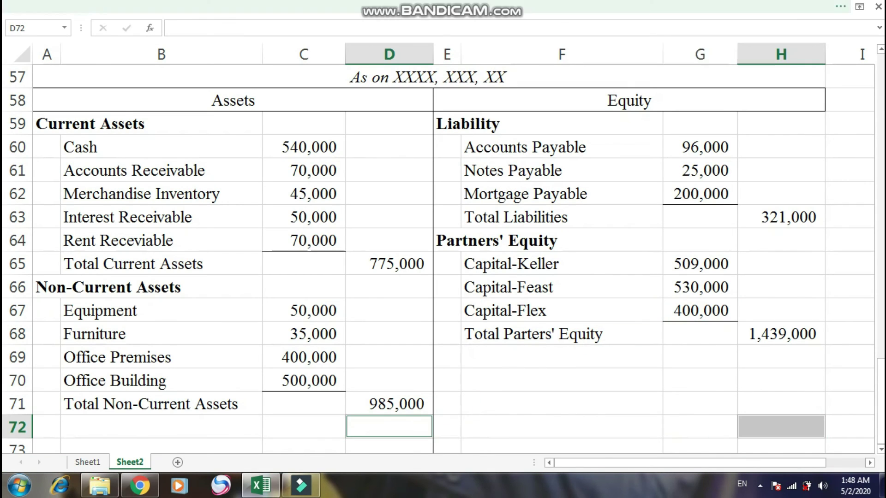
pyautogui.hotkey('ctrl', 'shift', 'F1')
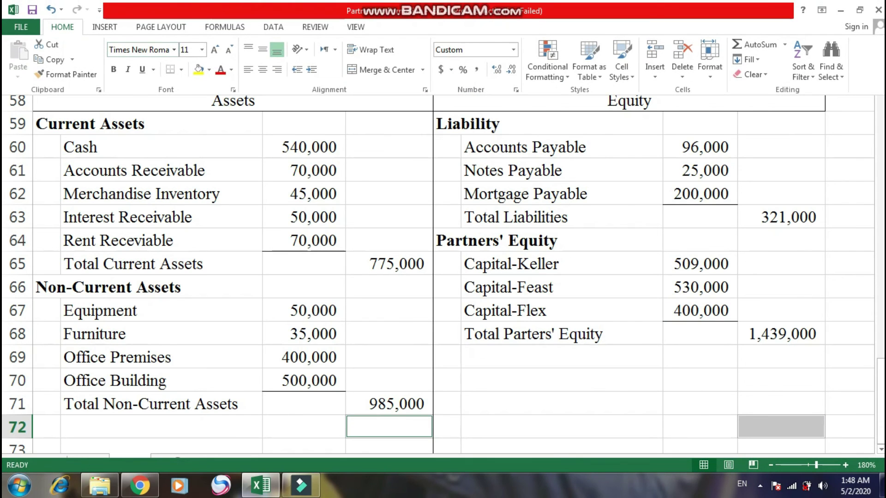
pyautogui.click(181, 69)
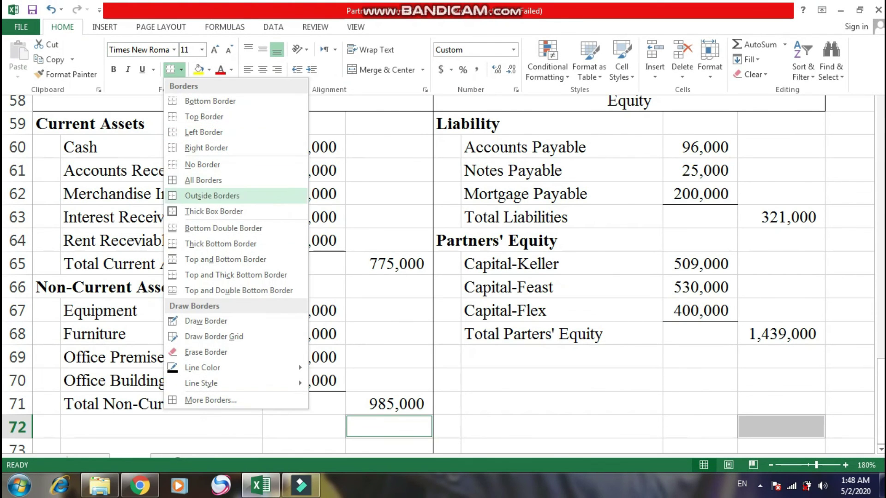
pyautogui.click(238, 291)
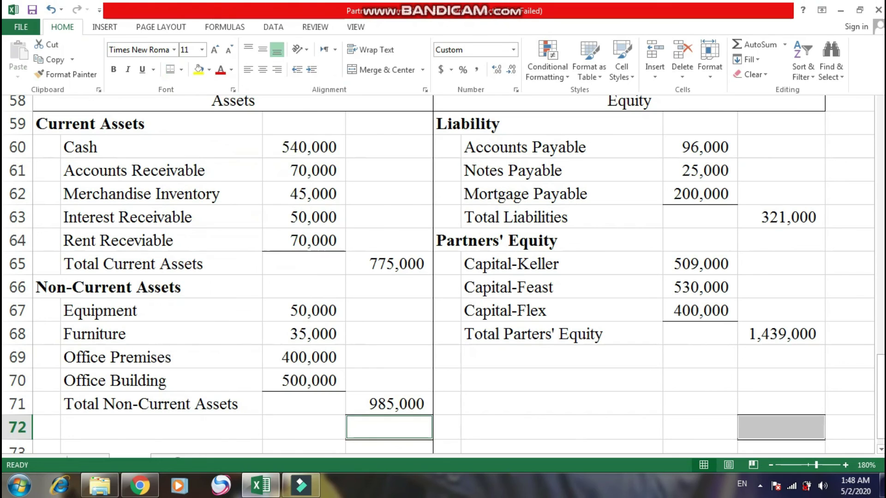
pyautogui.hotkey('ctrl', 'shift', 'F1')
# - Sum the current and non-current asset totals of column D in D72
pyautogui.click(388, 427)
pyautogui.write('=sum(')
pyautogui.moveTo(389, 405); pyautogui.dragTo(392, 306)
pyautogui.hotkey('shift', 'Up')
pyautogui.hotkey('shift', 'Up')
pyautogui.hotkey('shift', 'Up')
pyautogui.press('Return')
pyautogui.press('Up')
# - Sum the total liabilities and total partners' equity of column H in H72
pyautogui.press('Right')
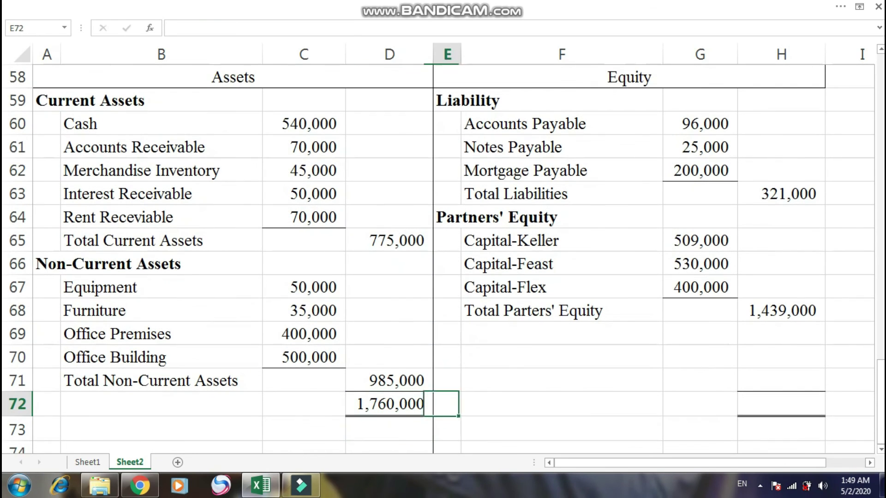
pyautogui.press('Right')
pyautogui.press('Right')
pyautogui.press('Right')
pyautogui.write('=sum')
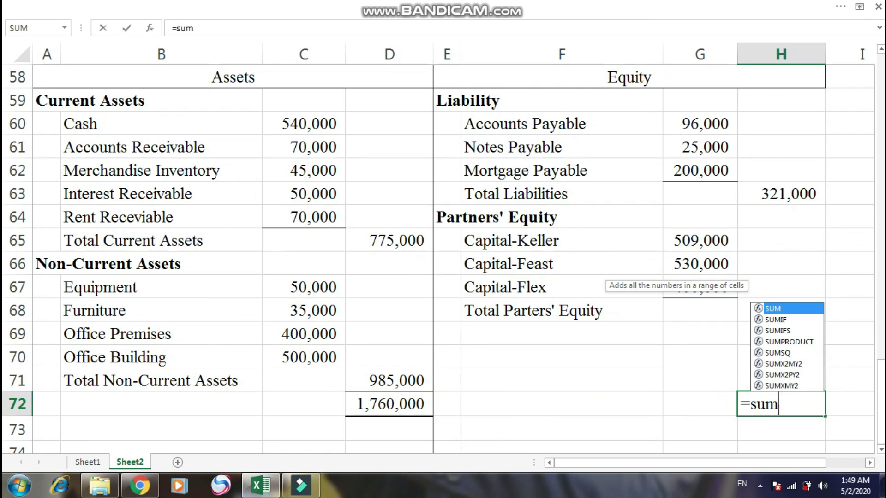
pyautogui.write('(')
pyautogui.press('Up')
pyautogui.hotkey('shift', 'Up')
pyautogui.hotkey('shift', 'Up')
pyautogui.hotkey('shift', 'Up')
pyautogui.hotkey('shift', 'Up')
pyautogui.hotkey('shift', 'Up')
pyautogui.hotkey('shift', 'Up')
pyautogui.hotkey('shift', 'Up')
pyautogui.hotkey('shift', 'Up')
pyautogui.press('Return')
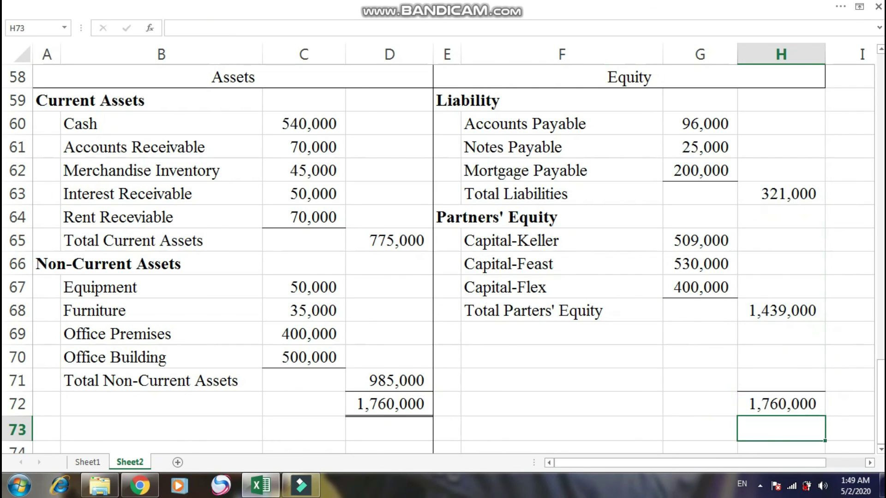
# - Review the completed balance sheet from the grand totals in row 72 up to its date line
pyautogui.press('Left')
pyautogui.press('Left')
pyautogui.press('Left')
pyautogui.press('Left')
pyautogui.press('Left')
pyautogui.press('Left')
pyautogui.press('Left')
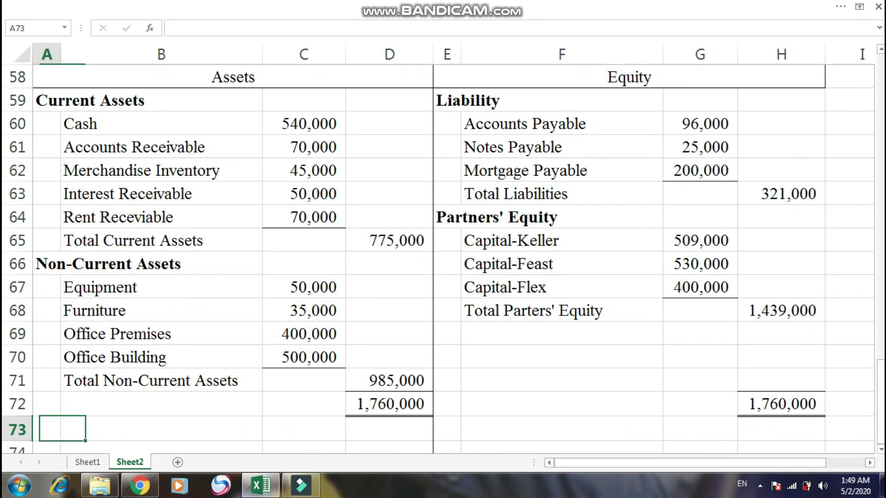
pyautogui.press('Up')
pyautogui.press('Up')
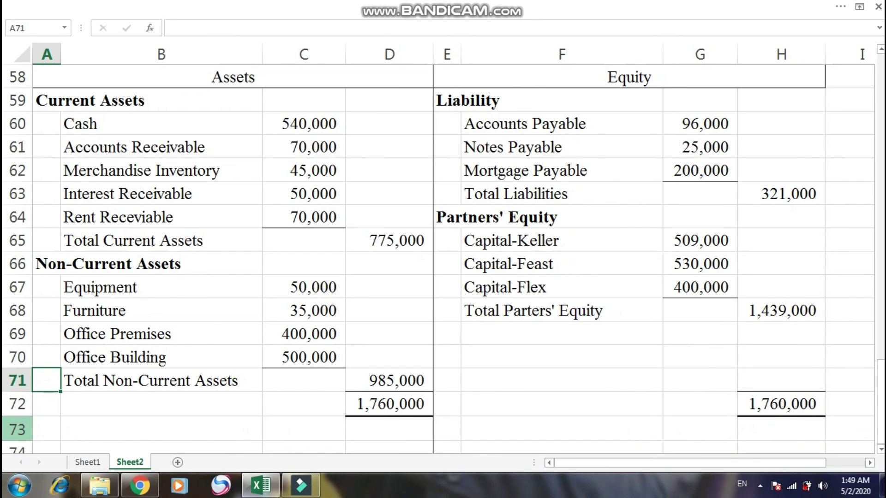
pyautogui.press('Up')
pyautogui.press('Up')
pyautogui.press('Up')
pyautogui.press('Up')
pyautogui.press('Up')
pyautogui.press('Up')
pyautogui.press('Up')
pyautogui.press('Up')
pyautogui.press('Up')
pyautogui.press('Up')
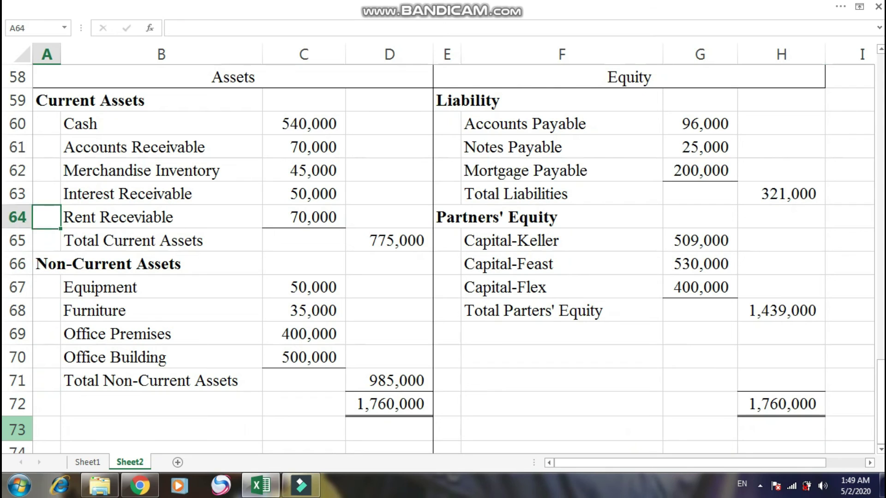
pyautogui.press('Up')
pyautogui.press('Up')
pyautogui.press('Up')
pyautogui.press('Up')
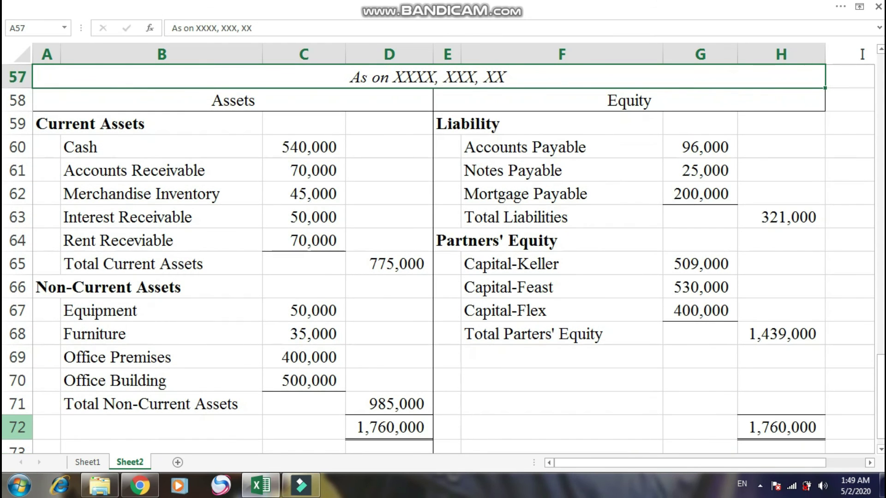